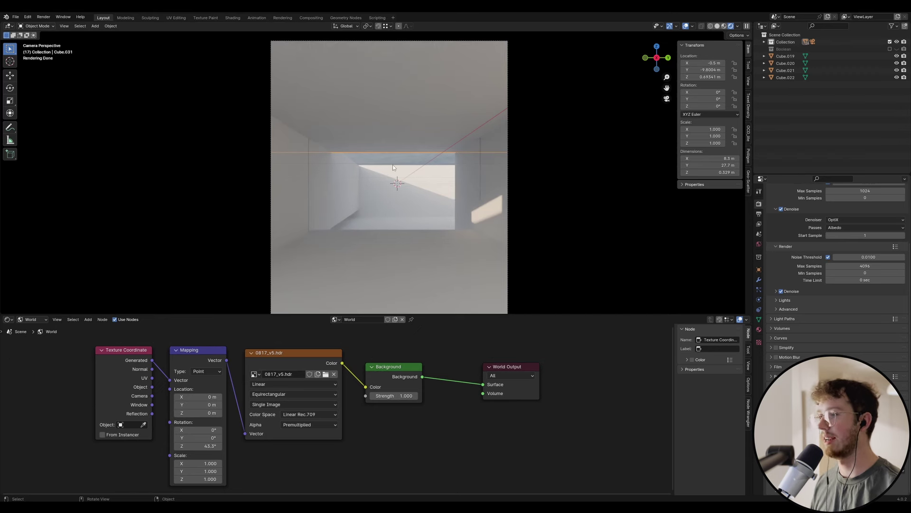
# Switch the shader editor from world to object shading and save the file
pyautogui.click(405, 158)
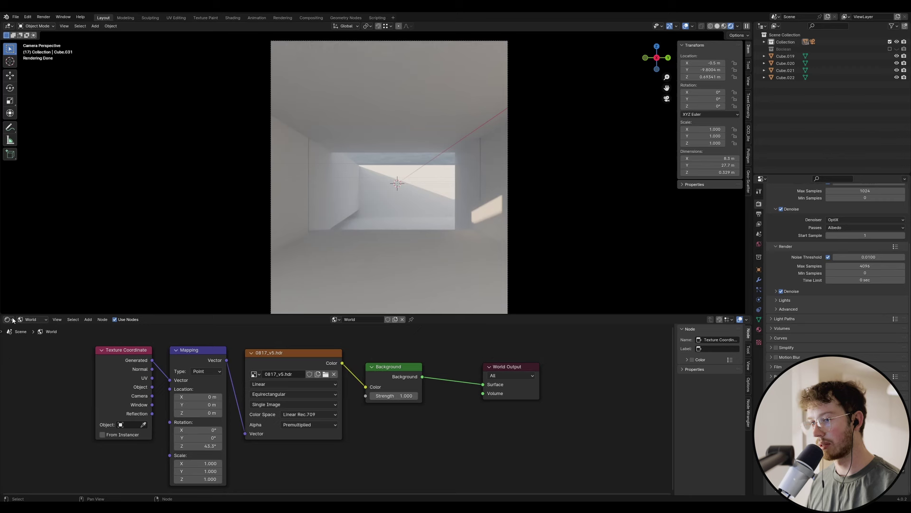
pyautogui.click(30, 320)
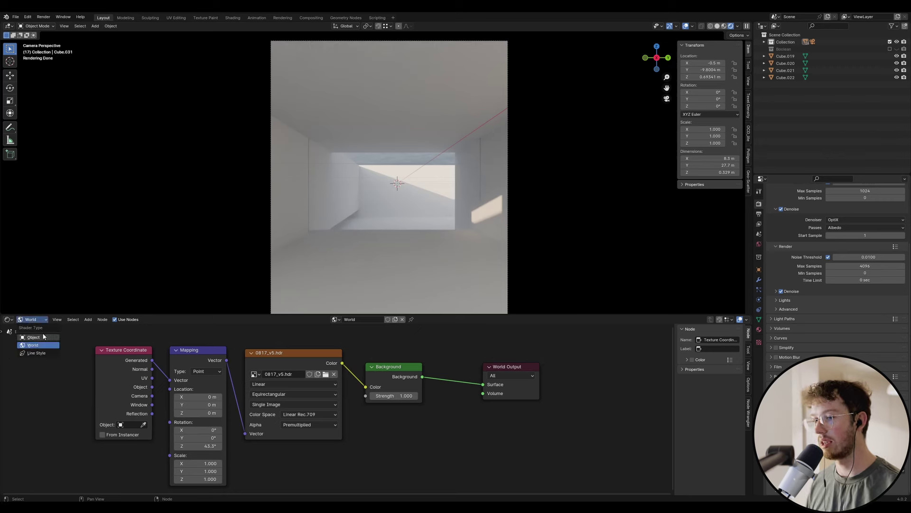
pyautogui.click(34, 338)
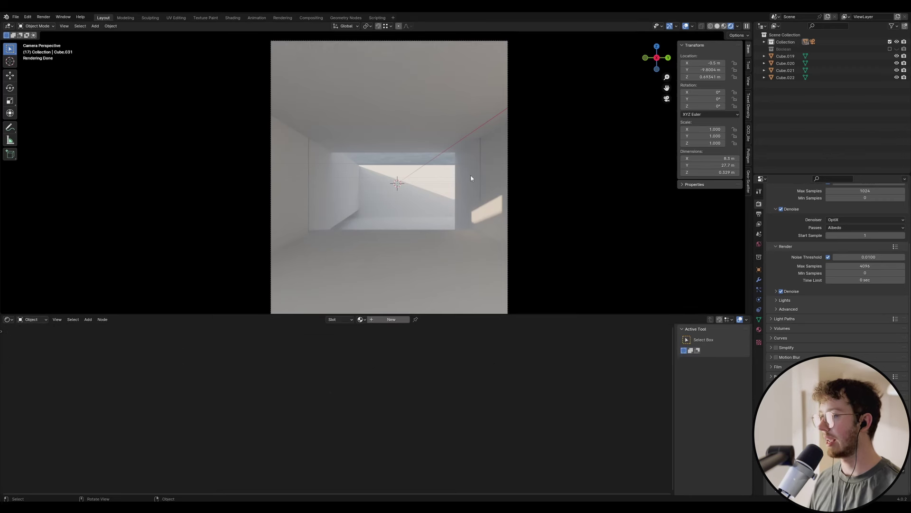
pyautogui.hotkey('ctrl', 's')
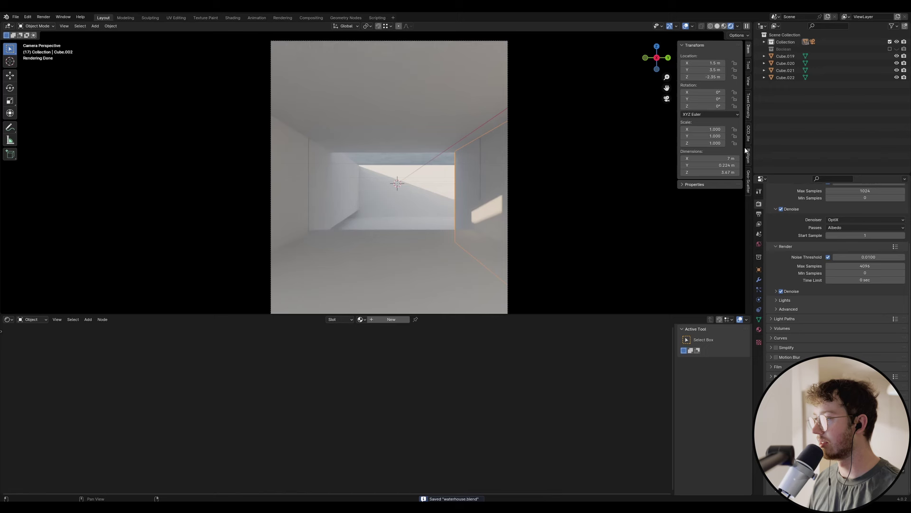
# Browse the owned Poliigon assets across several pages for wall materials such as rammed earth and brick
pyautogui.click(749, 153)
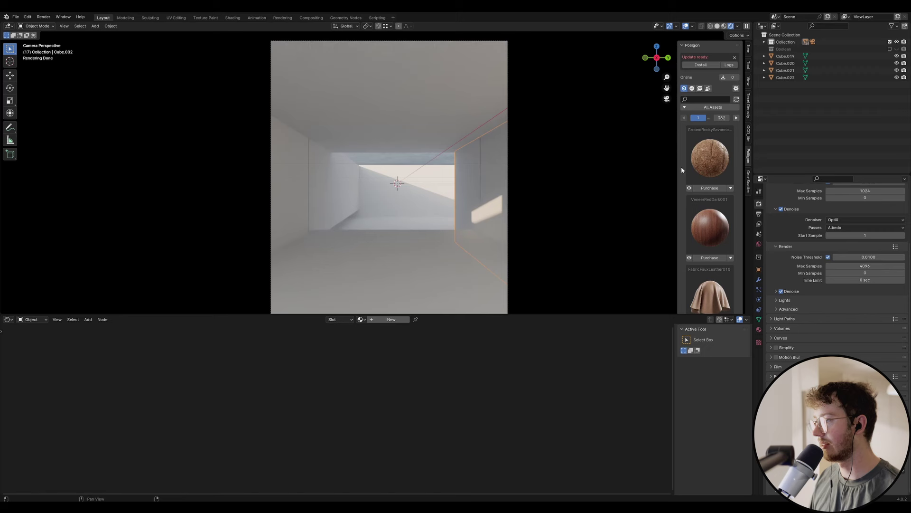
pyautogui.moveTo(677, 169); pyautogui.dragTo(655, 169)
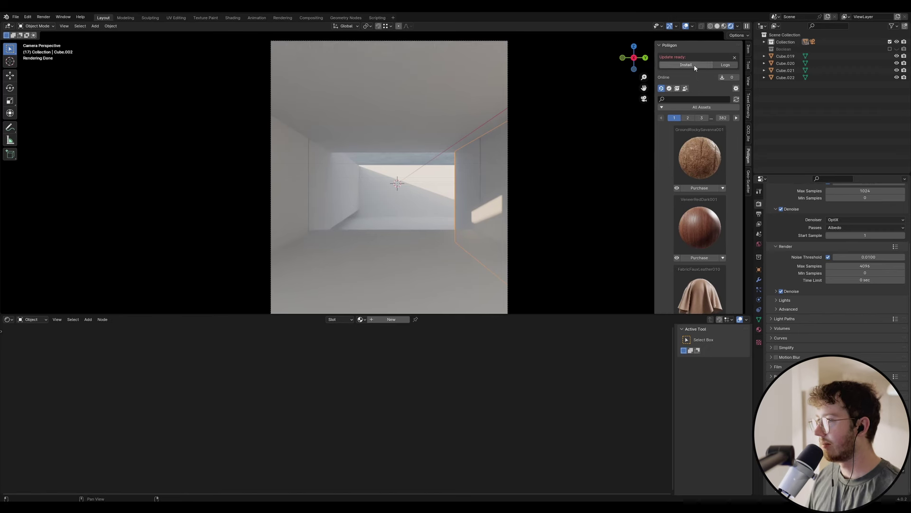
pyautogui.click(669, 88)
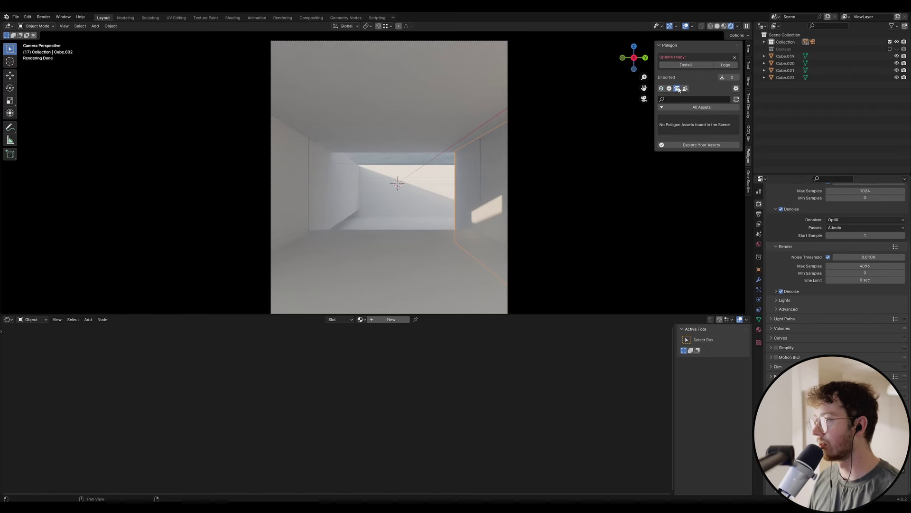
pyautogui.click(669, 89)
pyautogui.scroll(-12, 697, 177)
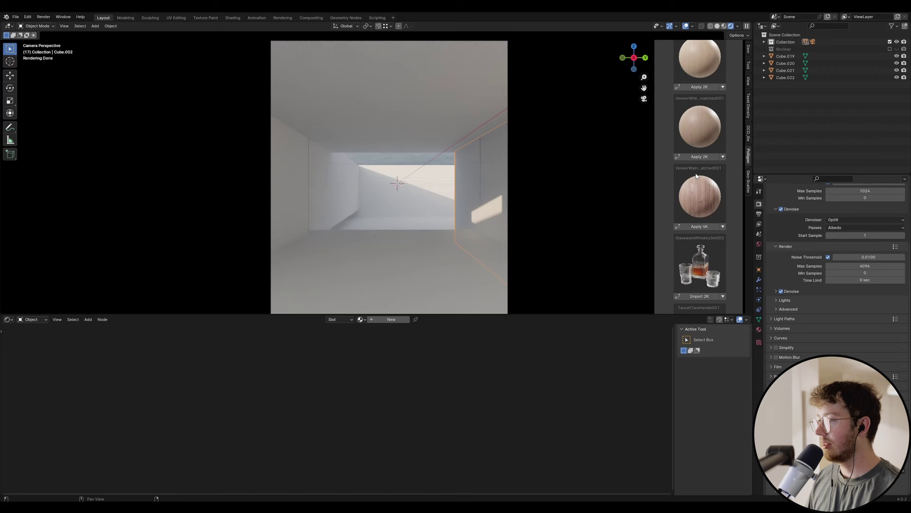
pyautogui.scroll(-10, 697, 177)
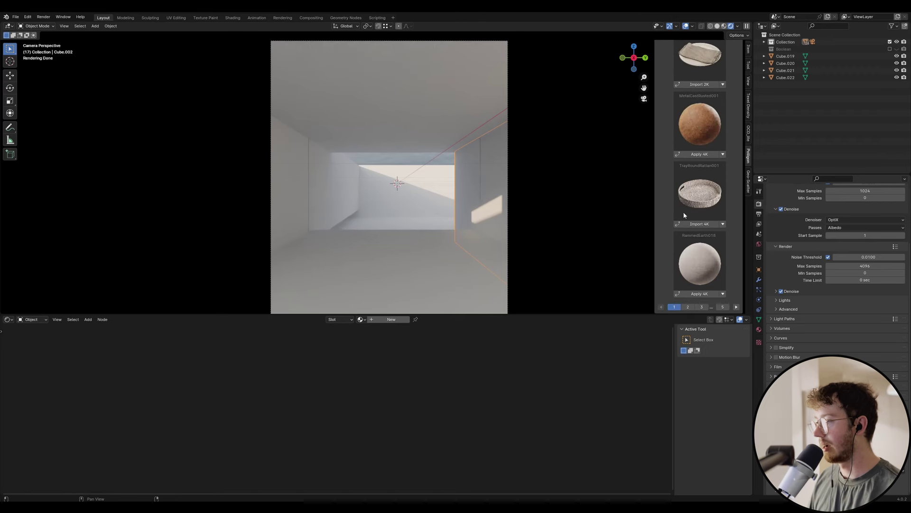
pyautogui.click(688, 306)
pyautogui.scroll(5, 699, 256)
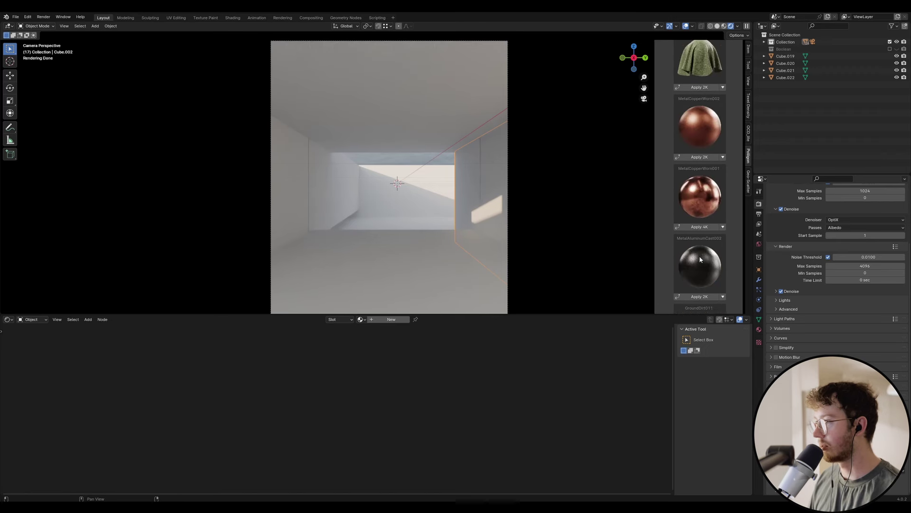
pyautogui.scroll(8, 703, 262)
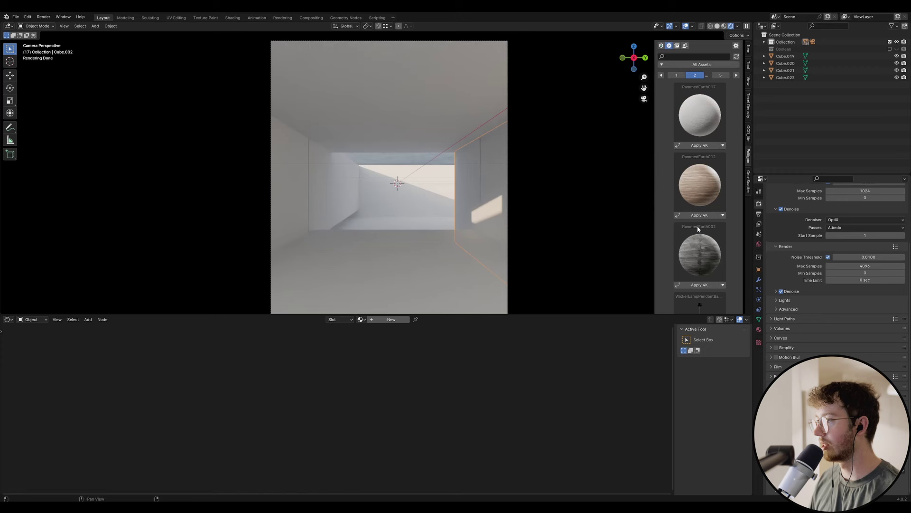
pyautogui.scroll(-15, 711, 188)
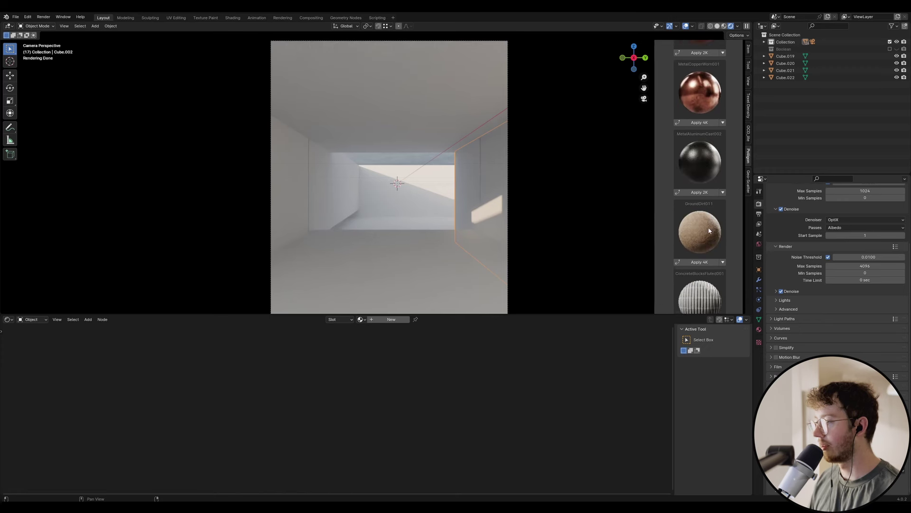
pyautogui.scroll(2, 701, 152)
pyautogui.scroll(-2, 700, 161)
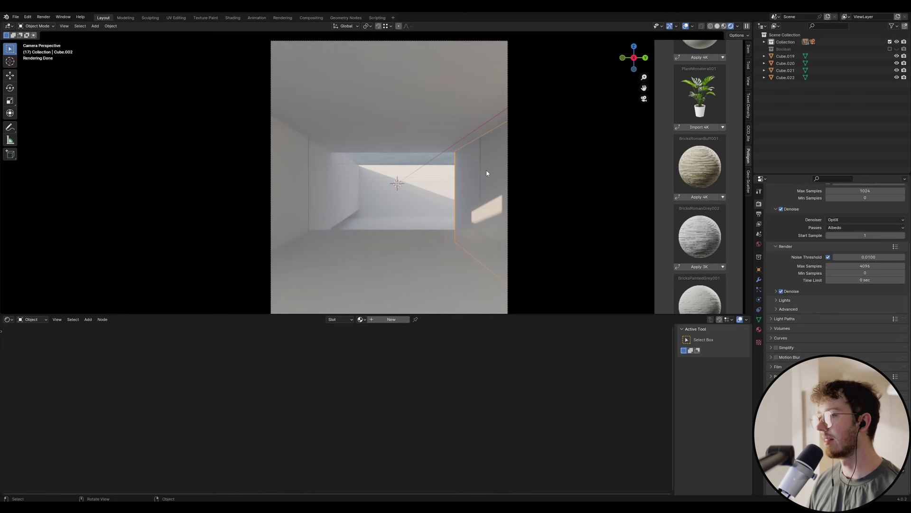
# Apply all transforms to the corridor's left wall
pyautogui.click(320, 185)
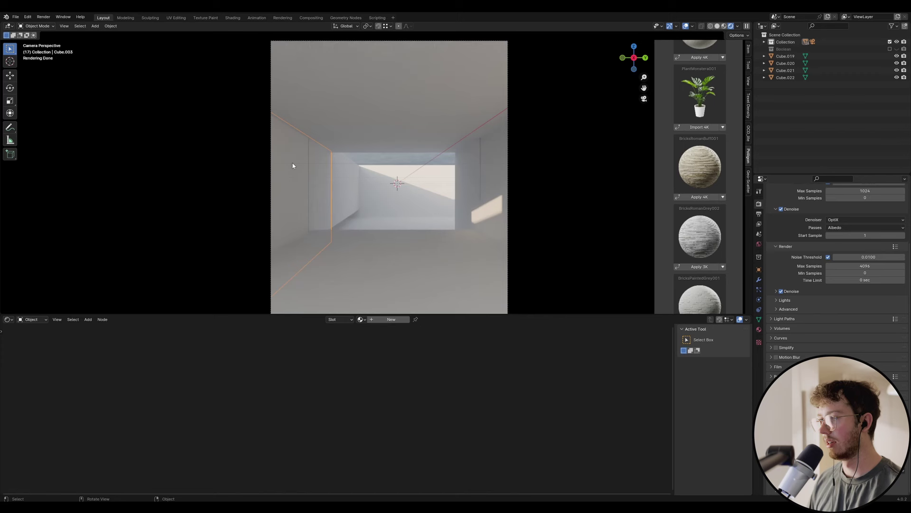
pyautogui.hotkey('ctrl', 'a')
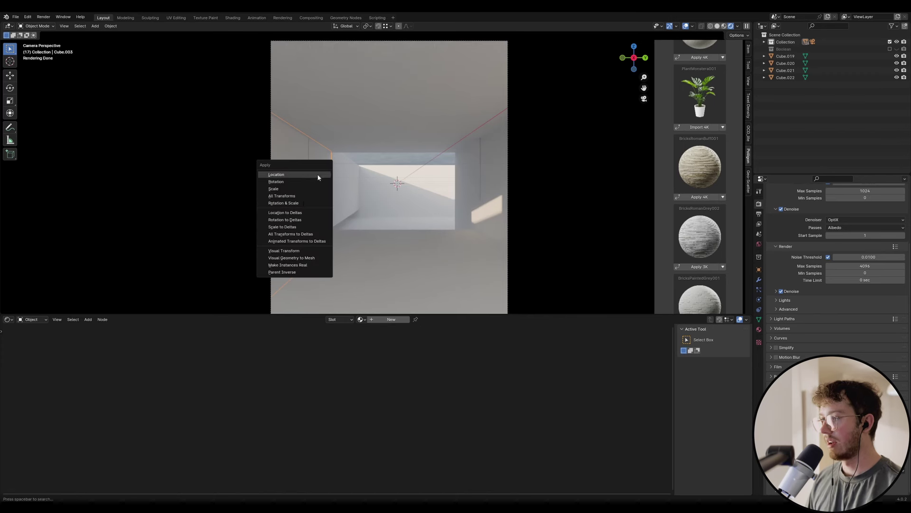
pyautogui.click(304, 196)
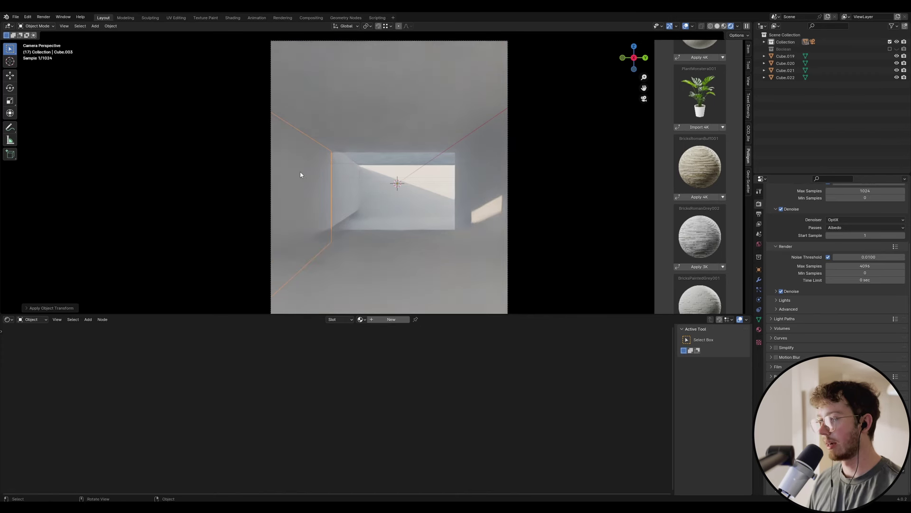
# Mark seams on the left wall's mesh in Edit Mode and unwrap its UVs
pyautogui.press('Tab')
pyautogui.click(309, 181)
pyautogui.hotkey('ctrl', 'f')
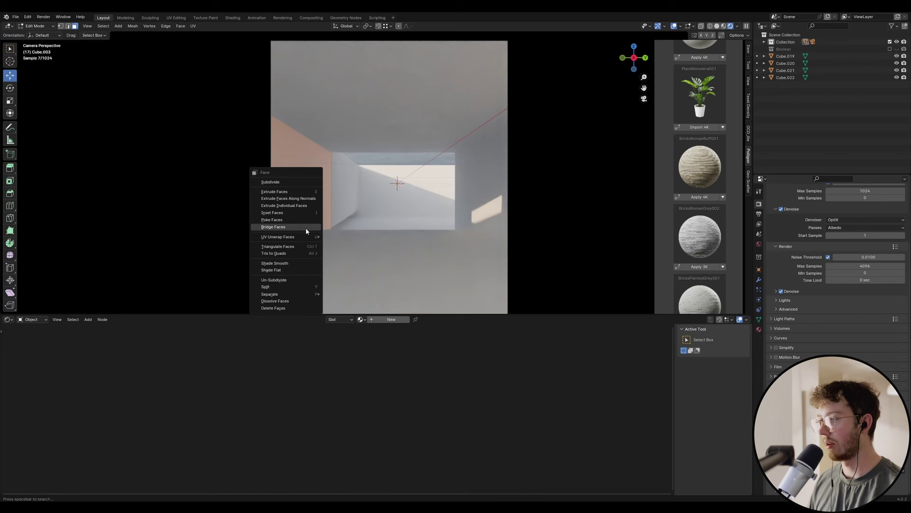
pyautogui.moveTo(304, 237)
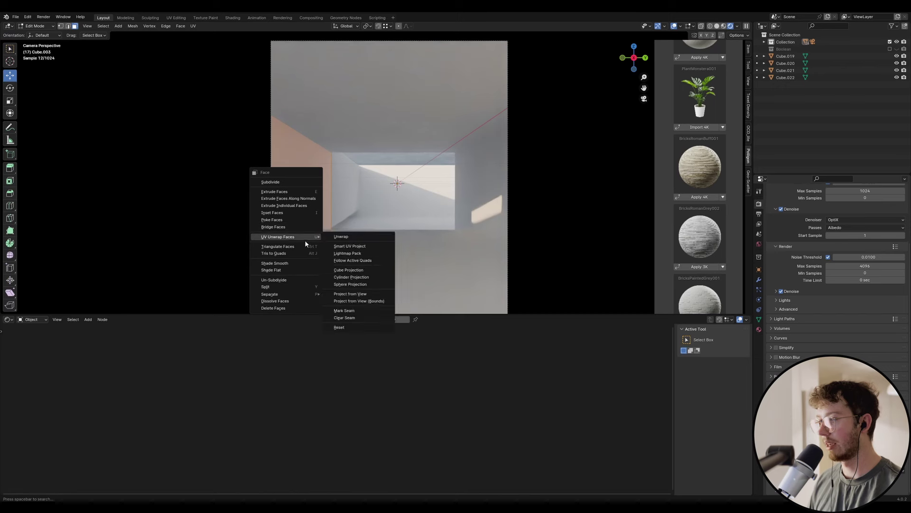
pyautogui.click(354, 311)
pyautogui.hotkey('ctrl', 'f')
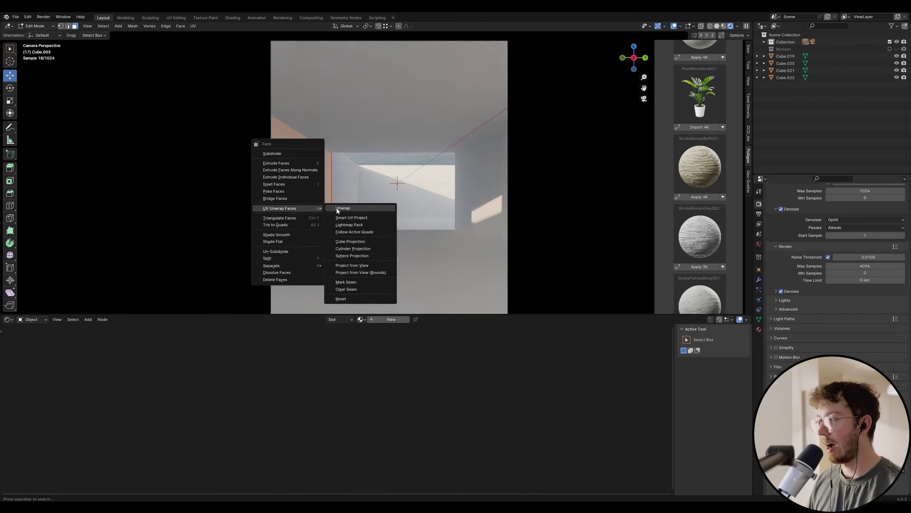
pyautogui.click(338, 209)
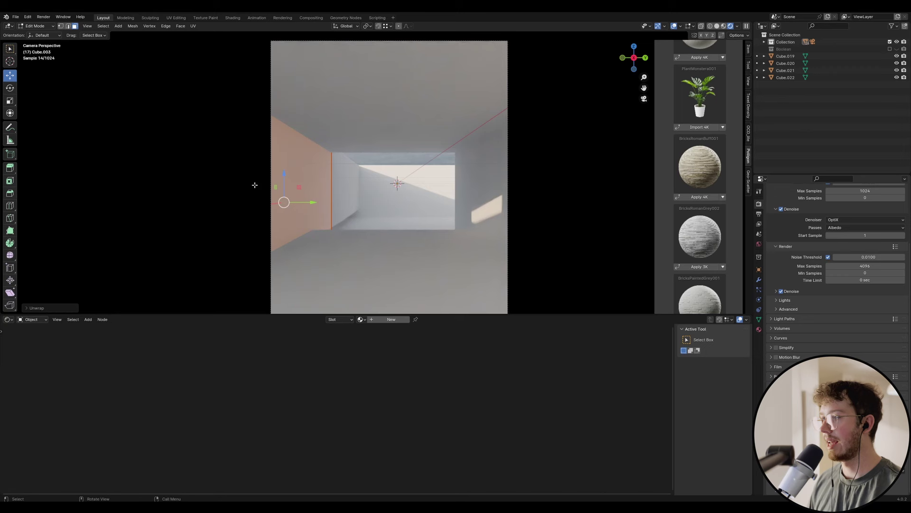
pyautogui.press('Tab')
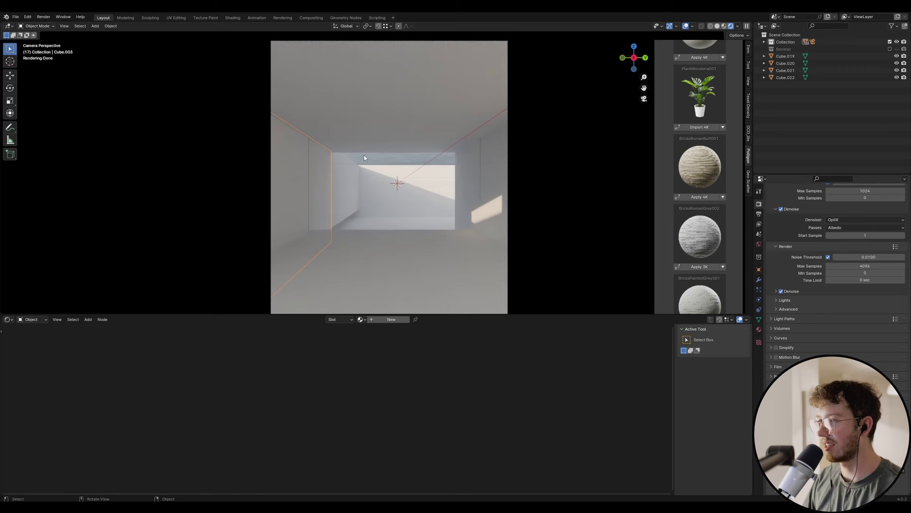
# Set the Texel Density Checker's texture size to 4096px with the left wall selected
pyautogui.click(379, 160)
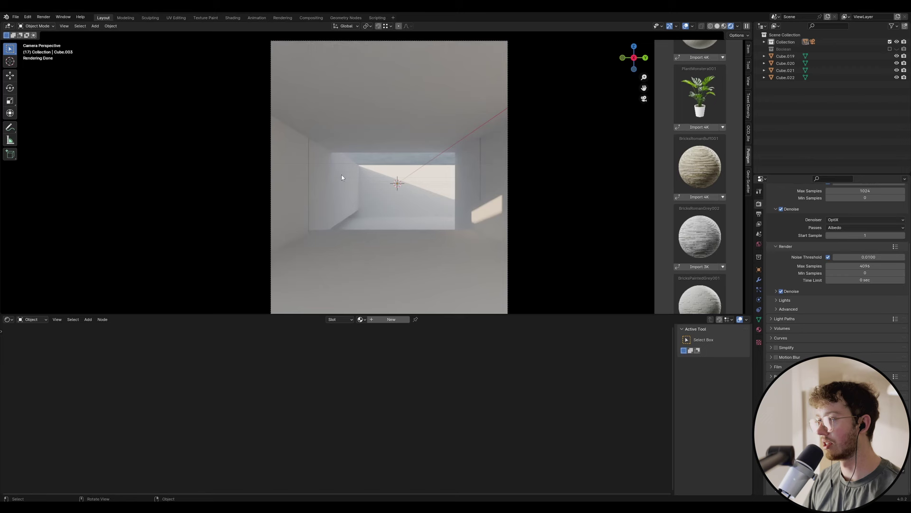
pyautogui.click(354, 174)
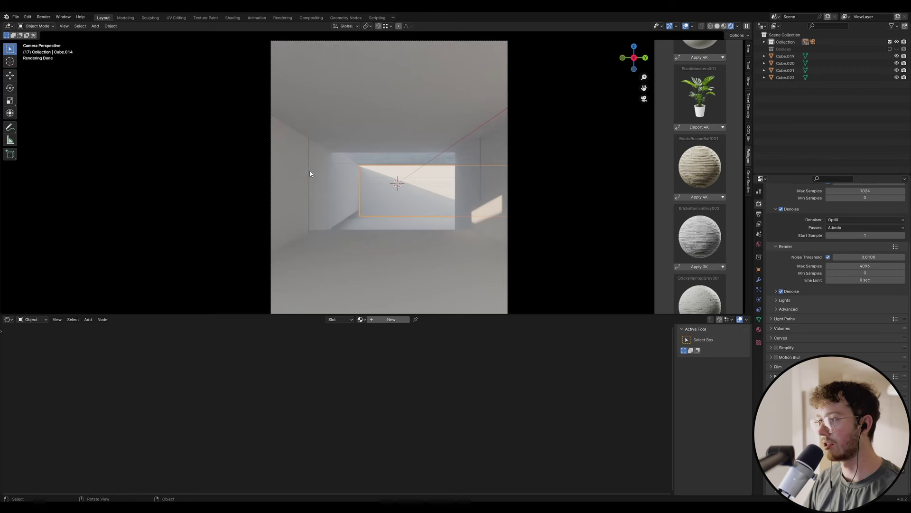
pyautogui.click(749, 109)
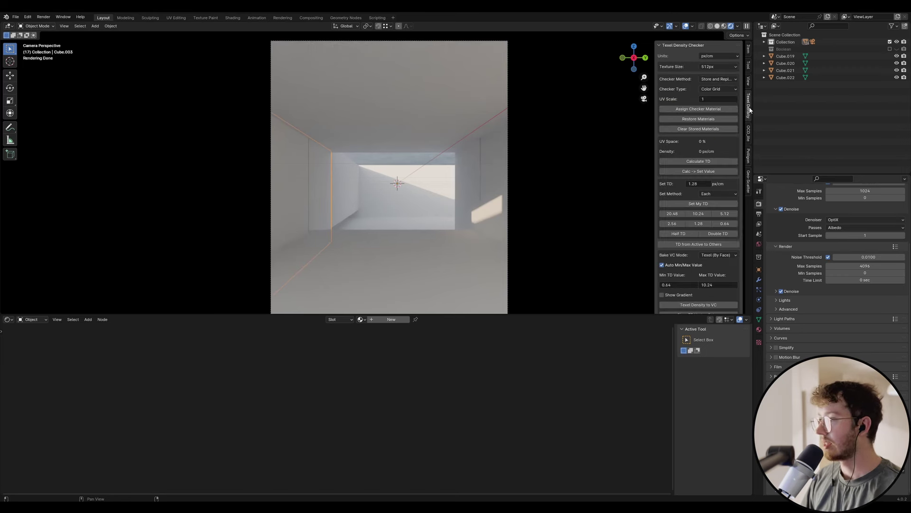
pyautogui.click(718, 66)
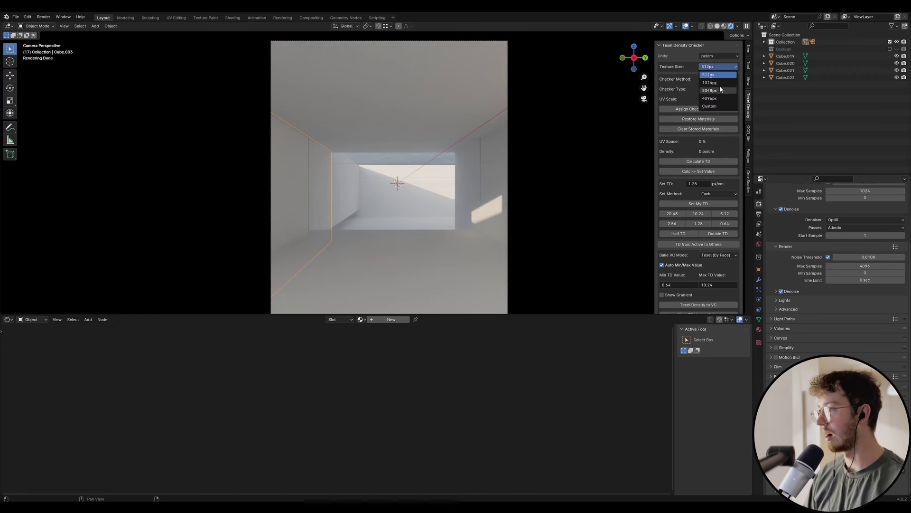
pyautogui.click(716, 68)
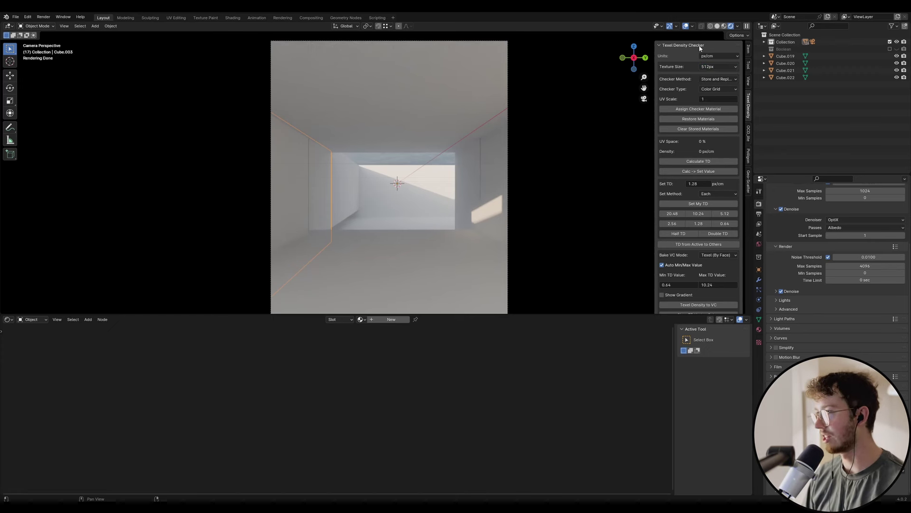
pyautogui.click(732, 68)
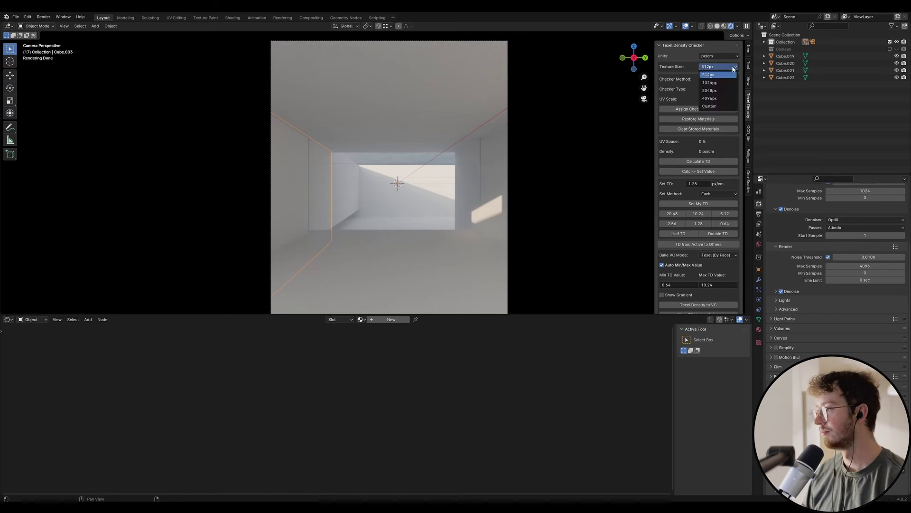
pyautogui.click(721, 98)
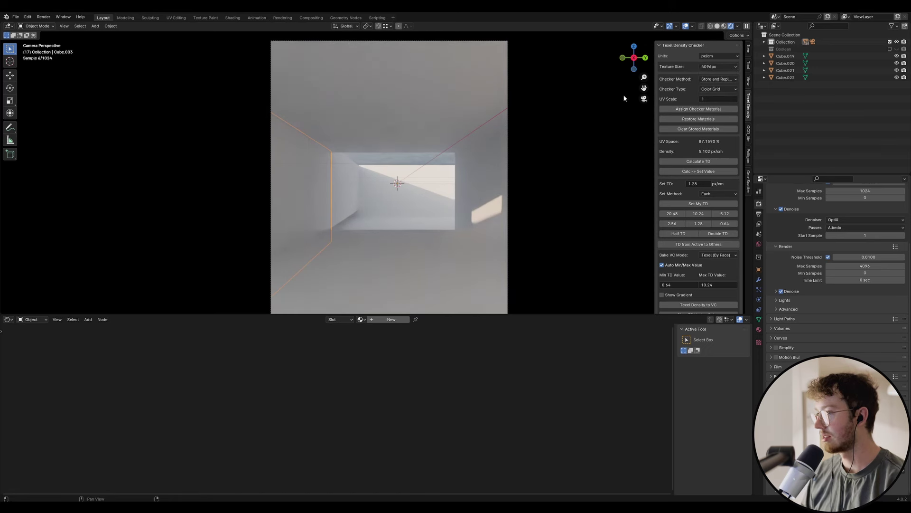
# Set the left wall's texel density to 20.48 px/cm at a 4096px texture size, checking the Poliigon brick materials' resolution first
pyautogui.click(749, 156)
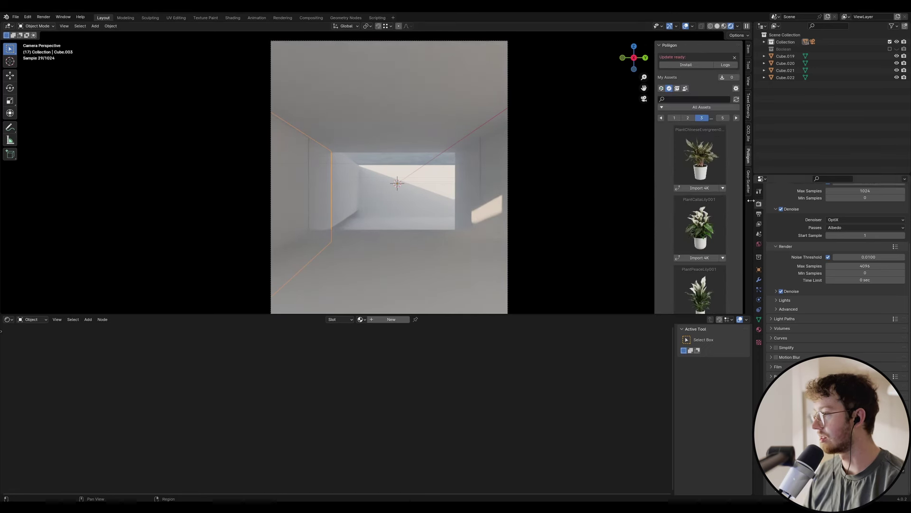
pyautogui.scroll(-10, 712, 163)
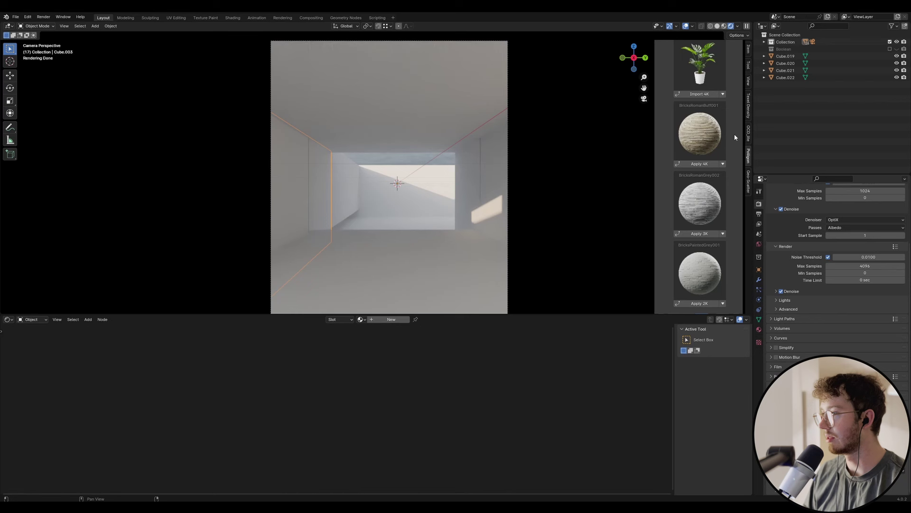
pyautogui.click(748, 106)
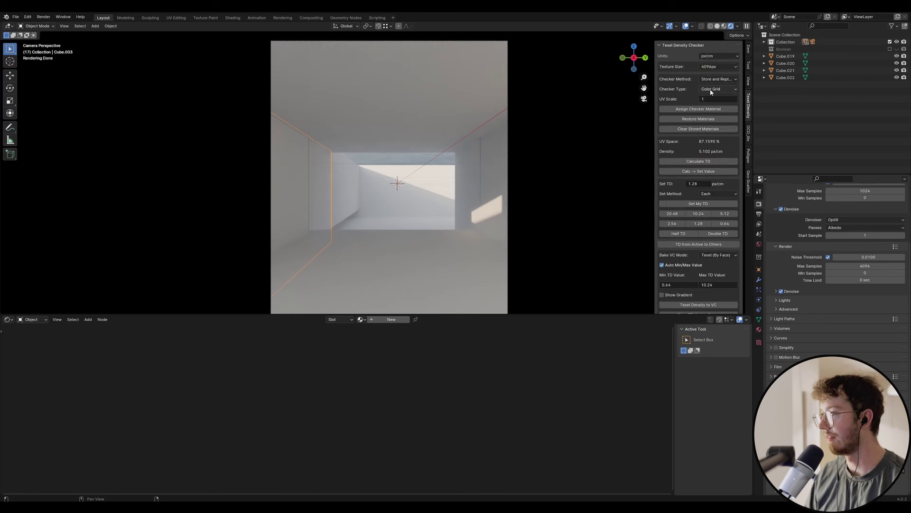
pyautogui.click(673, 214)
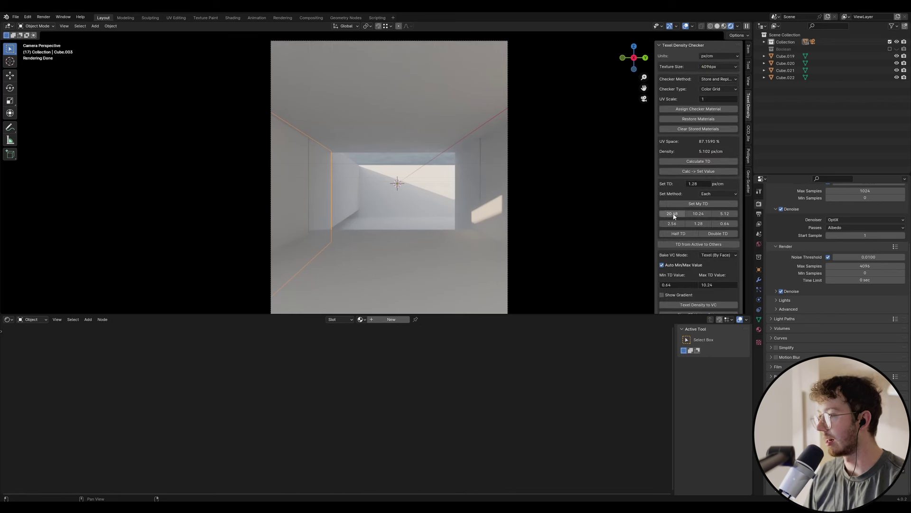
pyautogui.click(696, 204)
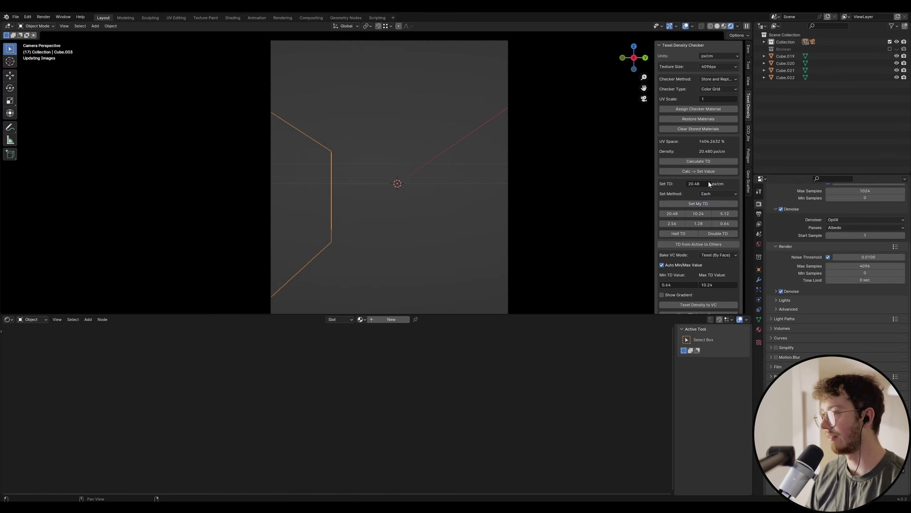
pyautogui.click(725, 67)
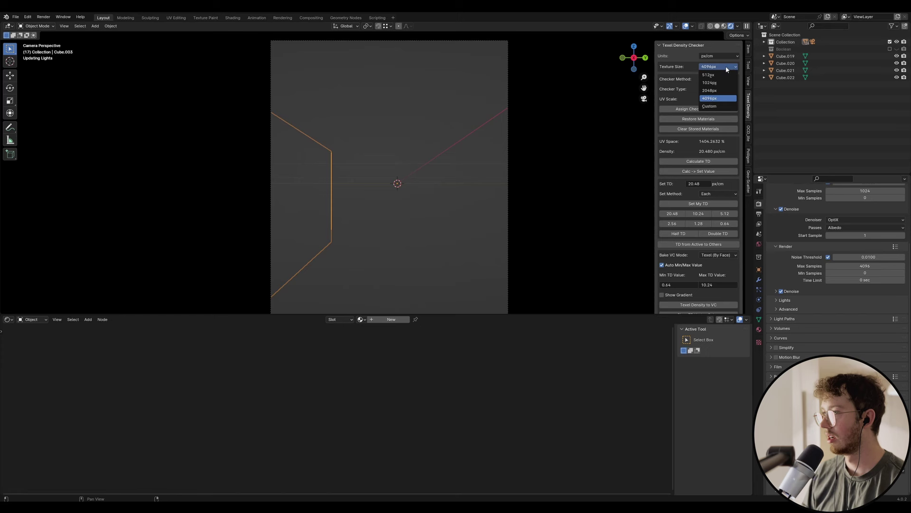
pyautogui.click(719, 98)
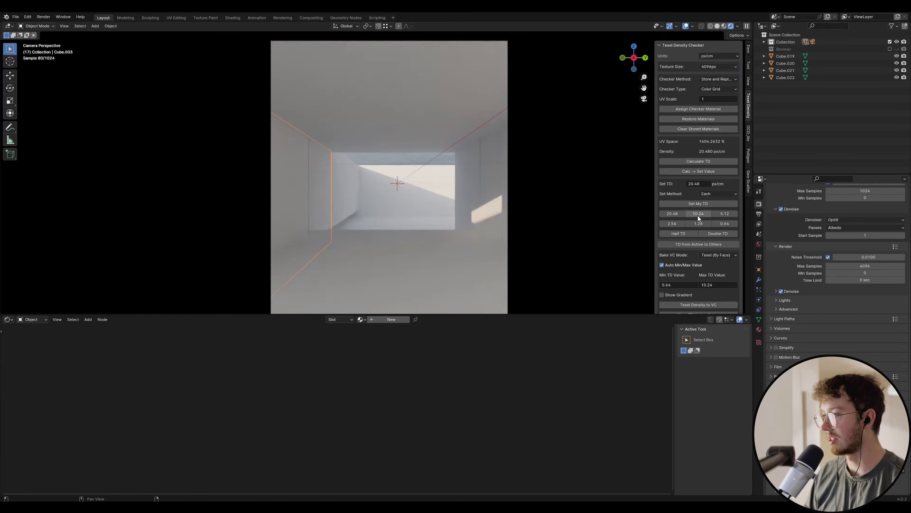
# Apply the Poliigon BricksRomanBuff001 material at 4K to the corridor's left wall
pyautogui.click(749, 180)
pyautogui.click(748, 159)
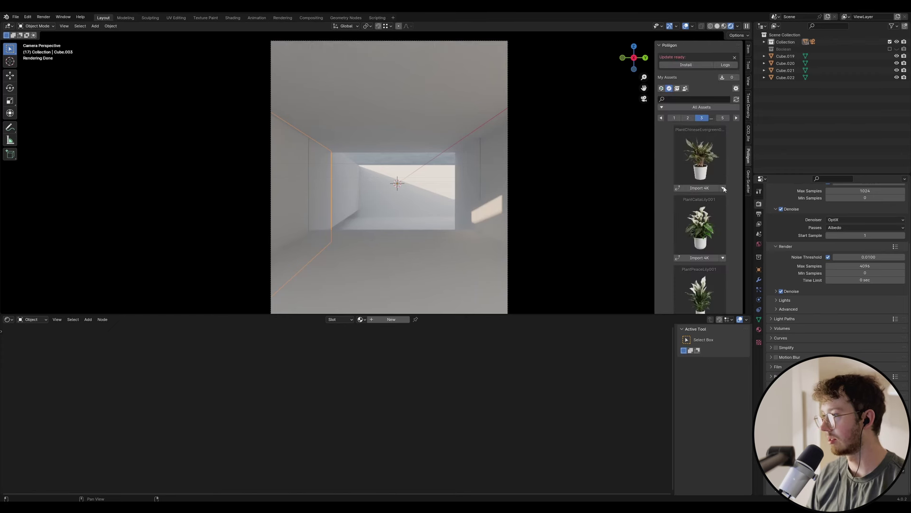
pyautogui.scroll(-5, 718, 183)
pyautogui.scroll(-5, 718, 183)
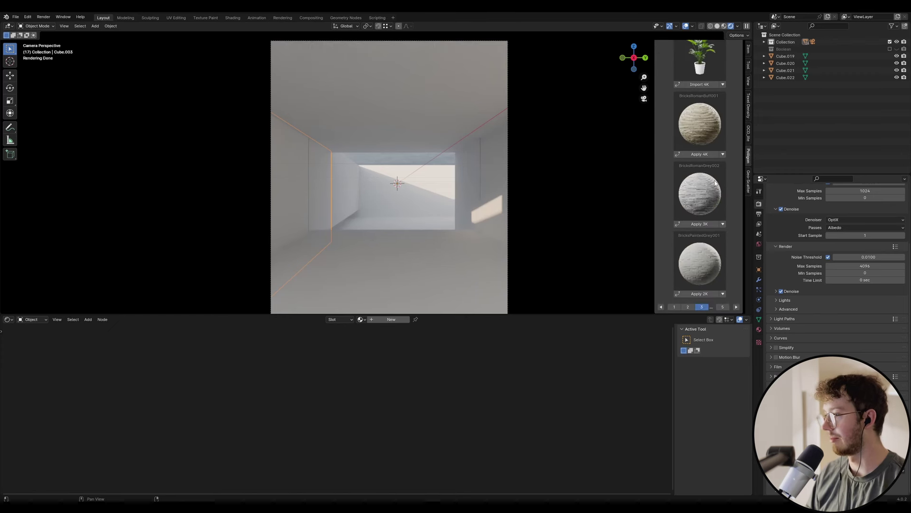
pyautogui.click(697, 154)
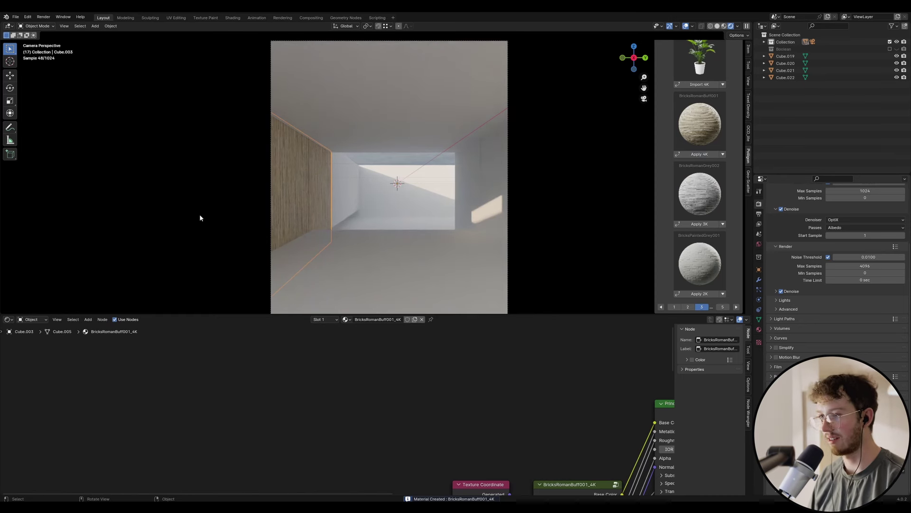
# Rotate the left wall's UVs in the UV Editor so the brick courses run horizontally
pyautogui.click(11, 319)
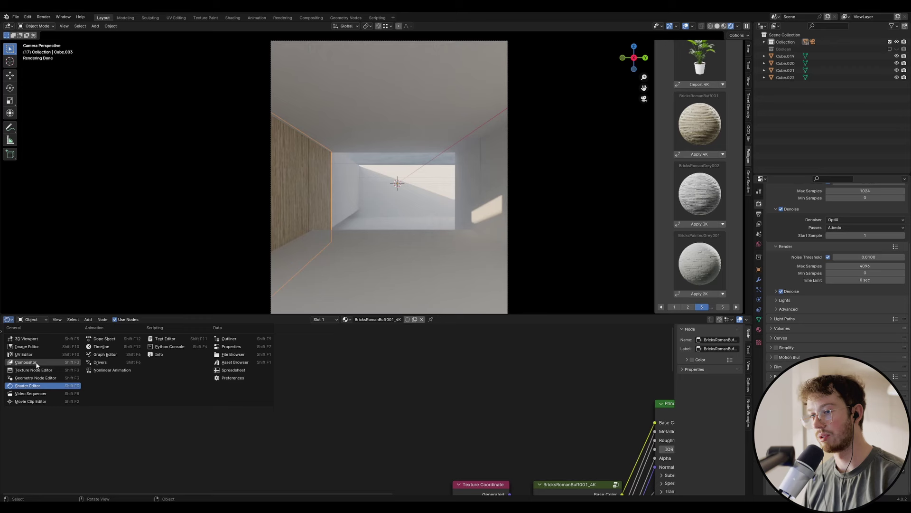
pyautogui.click(26, 346)
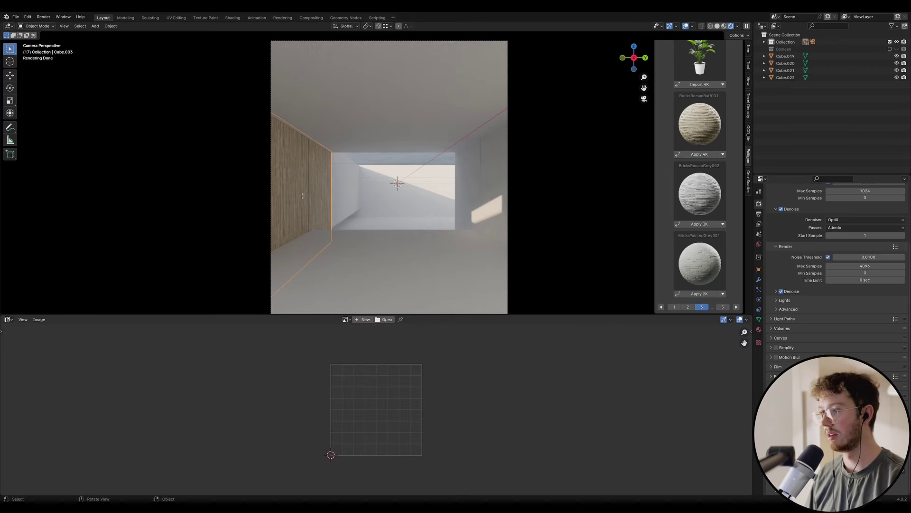
pyautogui.press('Tab')
pyautogui.press('u')
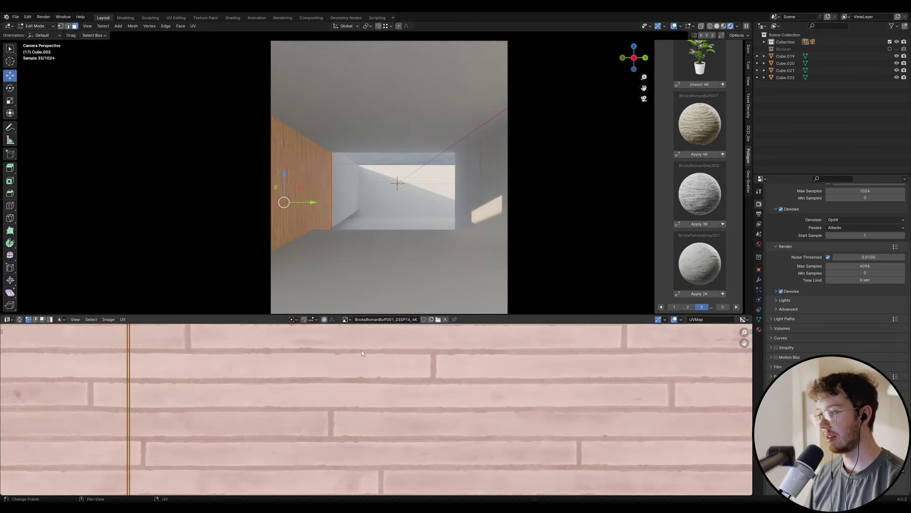
pyautogui.scroll(-8, 359, 370)
pyautogui.scroll(2, 427, 399)
pyautogui.scroll(-1, 467, 409)
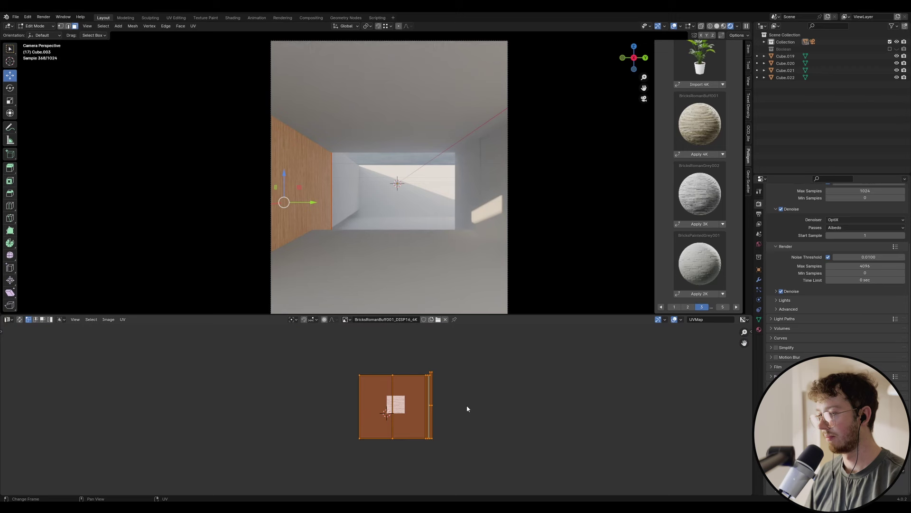
pyautogui.press('r')
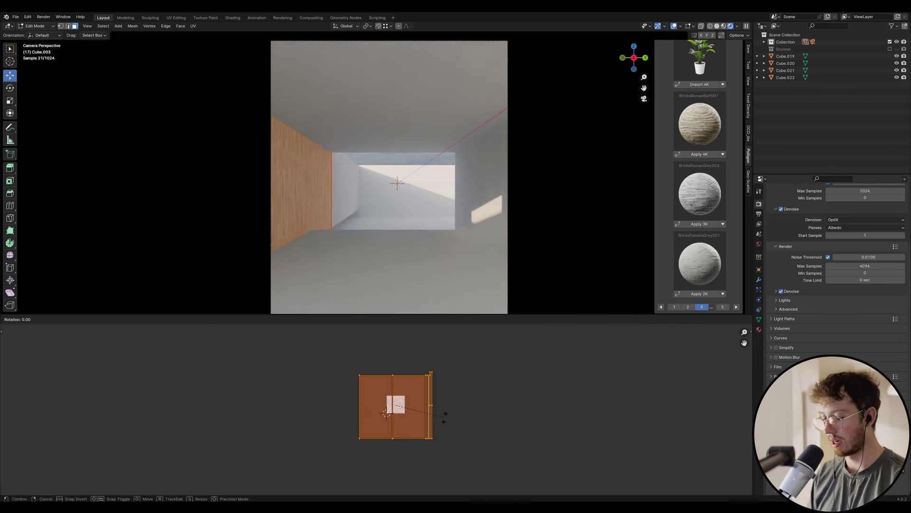
pyautogui.click(445, 418)
pyautogui.press('Tab')
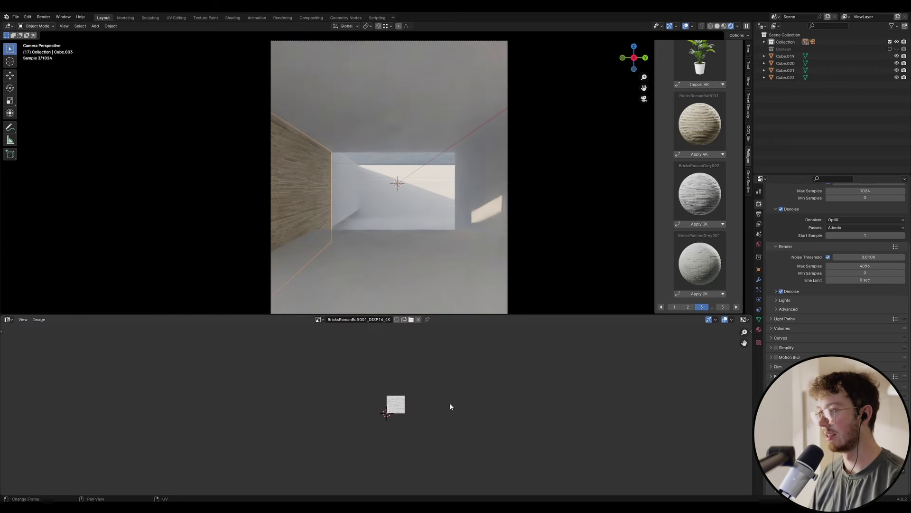
# Save the file and select the sunlit wall at the far end of the corridor
pyautogui.scroll(3, 303, 194)
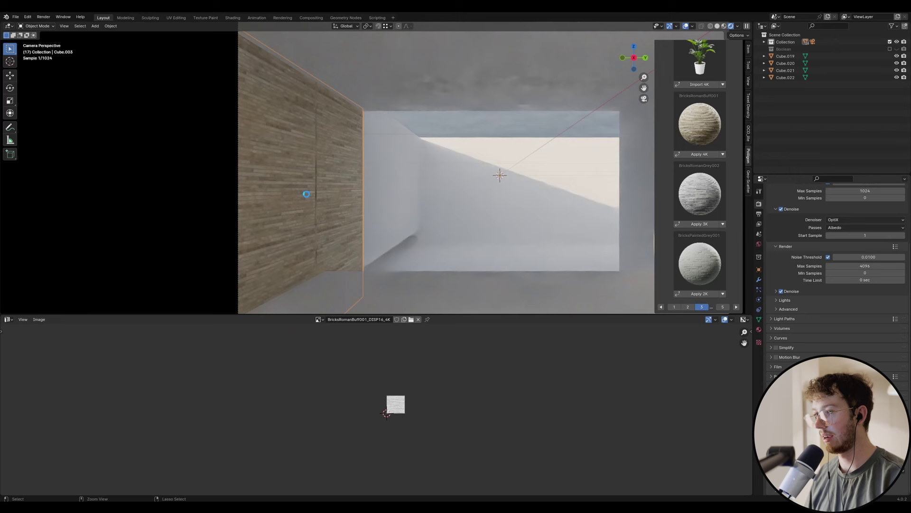
pyautogui.hotkey('ctrl', 's')
pyautogui.click(395, 172)
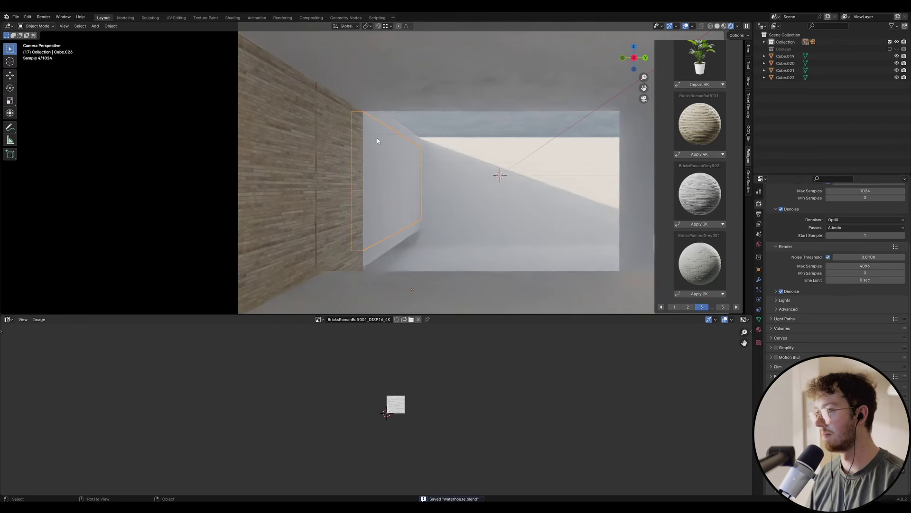
pyautogui.click(460, 185)
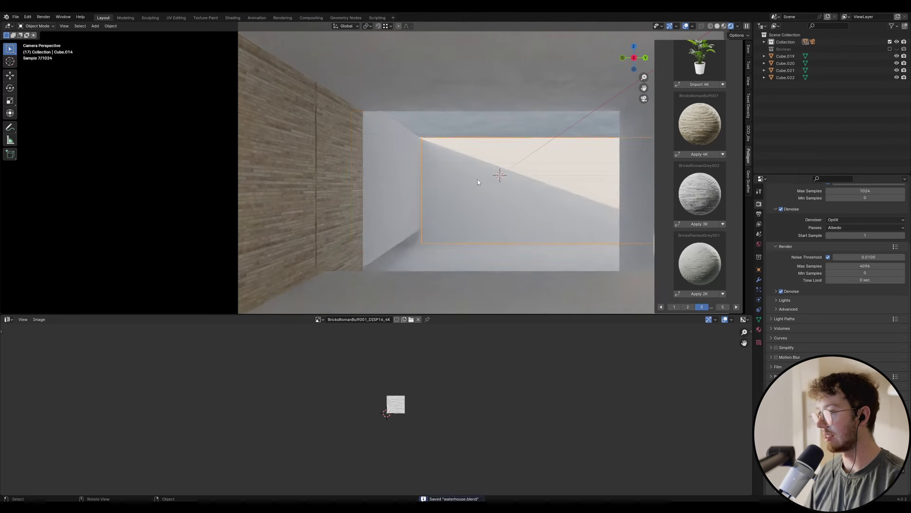
pyautogui.press('Tab')
pyautogui.press('u')
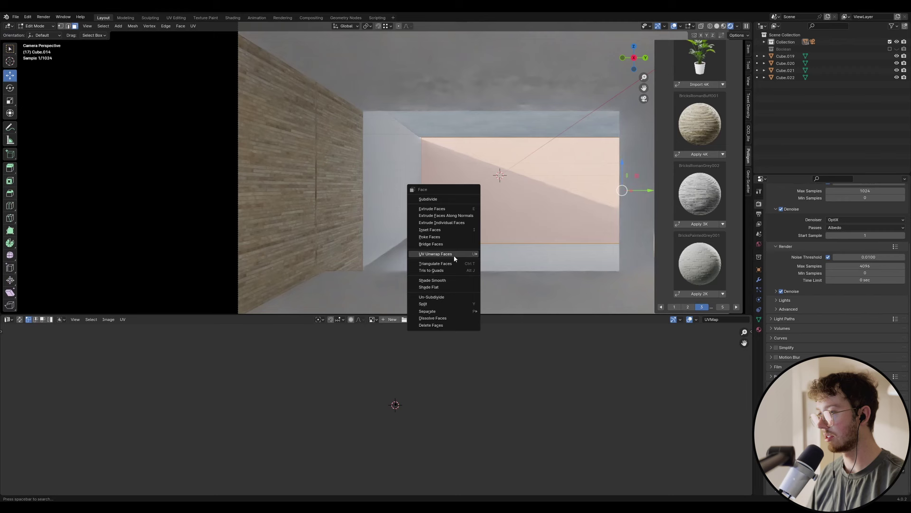
pyautogui.click(463, 249)
pyautogui.press('Tab')
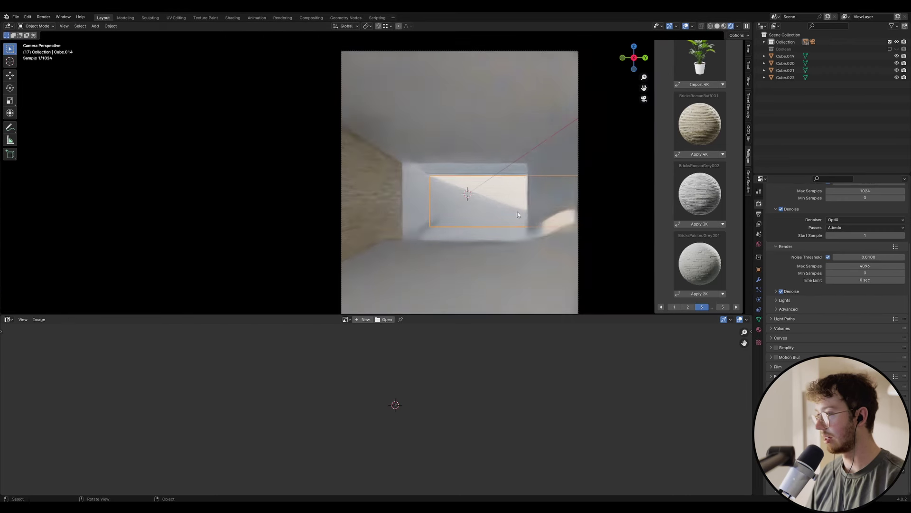
# Add the ceiling, right wall and floor to the far wall selection and mark seams on all their faces in Edit Mode
pyautogui.scroll(-2, 518, 212)
pyautogui.keyDown('shift'); pyautogui.click(510, 154); pyautogui.keyUp('shift')
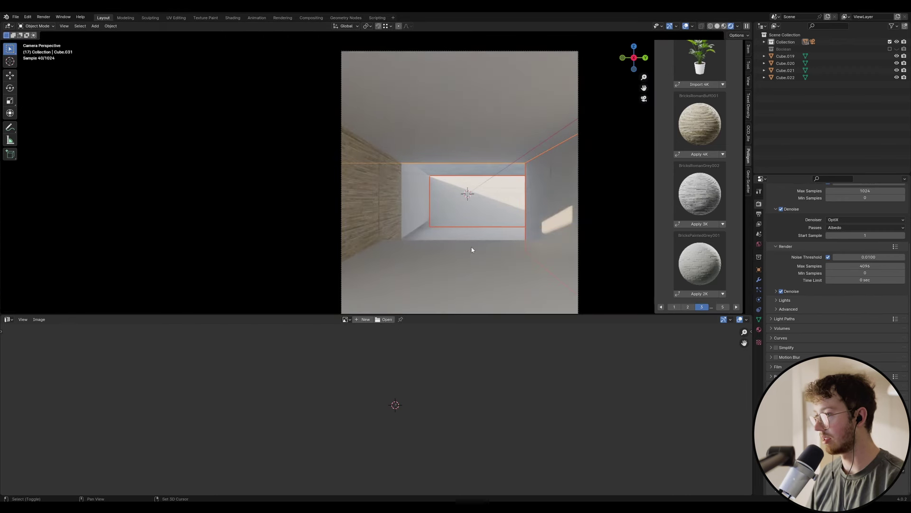
pyautogui.press('Tab')
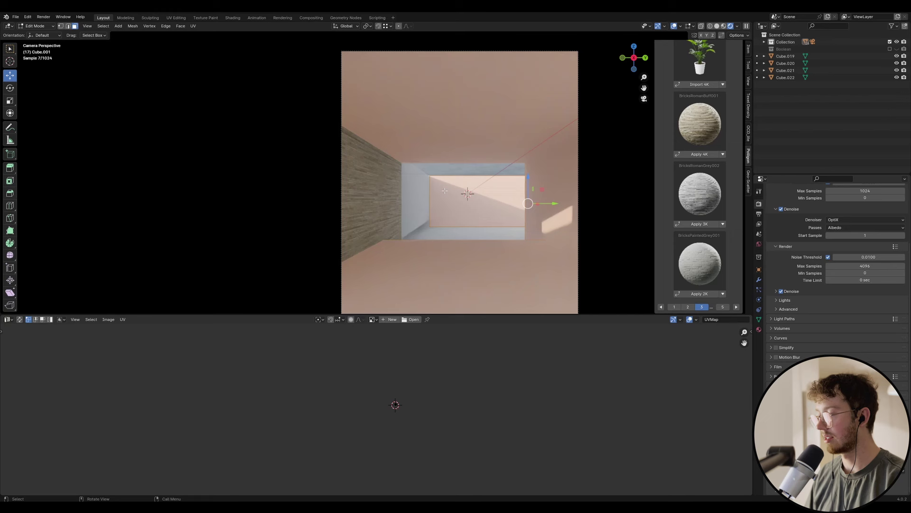
pyautogui.rightClick(432, 243)
pyautogui.moveTo(431, 247)
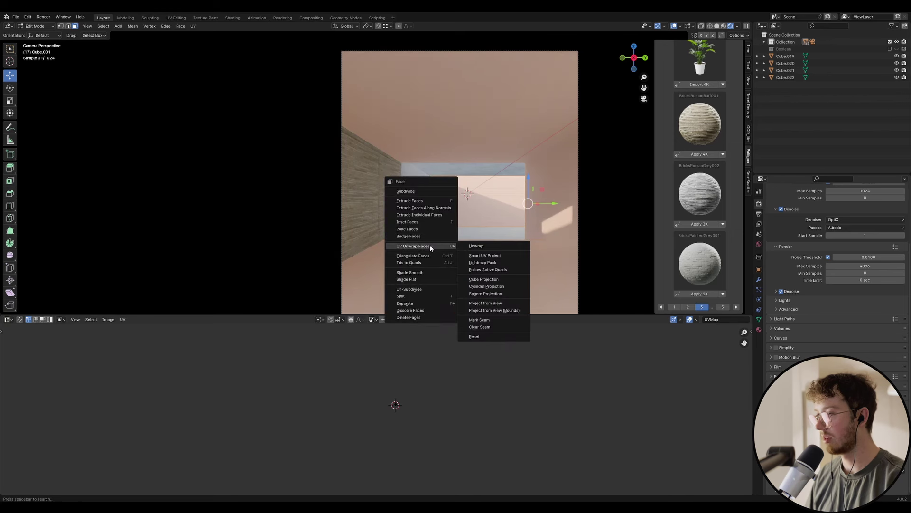
pyautogui.click(487, 320)
pyautogui.press('Tab')
# Apply all transforms to the selected far wall, right wall, ceiling and floor
pyautogui.hotkey('ctrl', 'a')
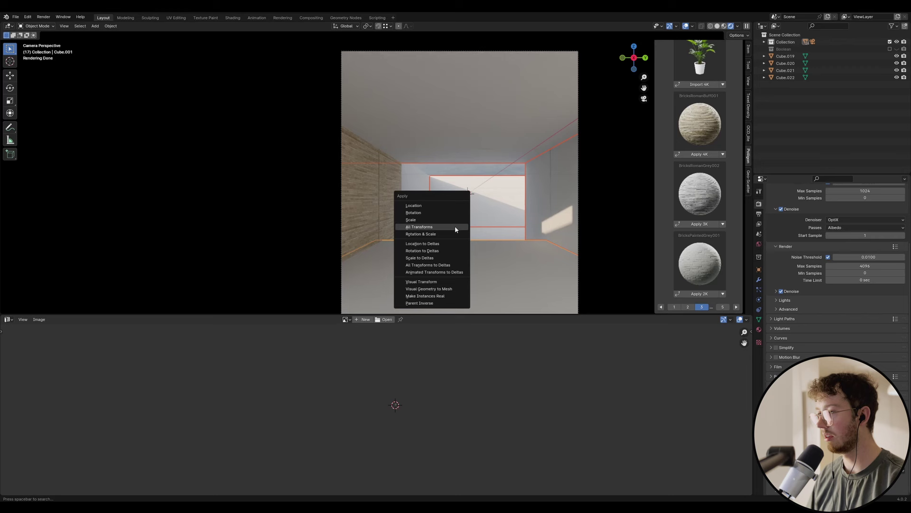
pyautogui.click(455, 227)
pyautogui.rightClick(465, 205)
pyautogui.press('Escape')
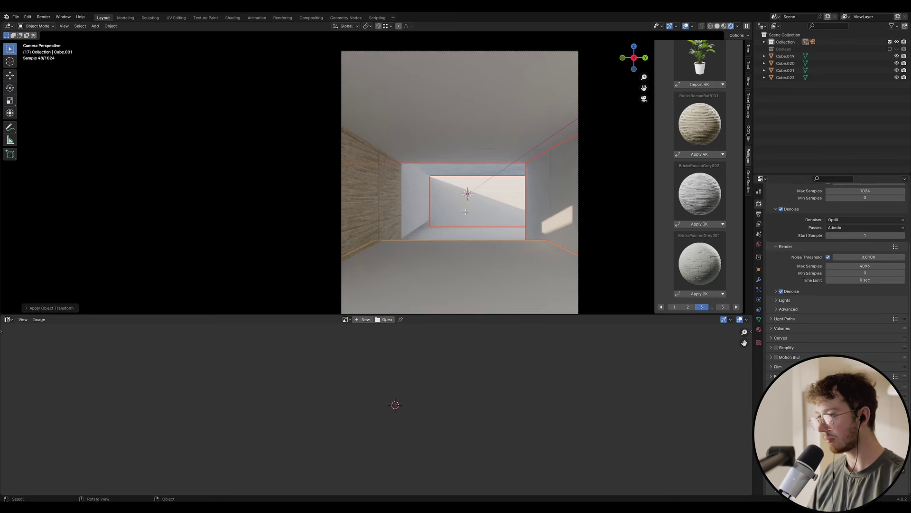
# Unwrap the UVs of the selected far wall, right wall, ceiling and floor in Edit Mode
pyautogui.press('Tab')
pyautogui.rightClick(466, 213)
pyautogui.moveTo(465, 214)
pyautogui.click(497, 211)
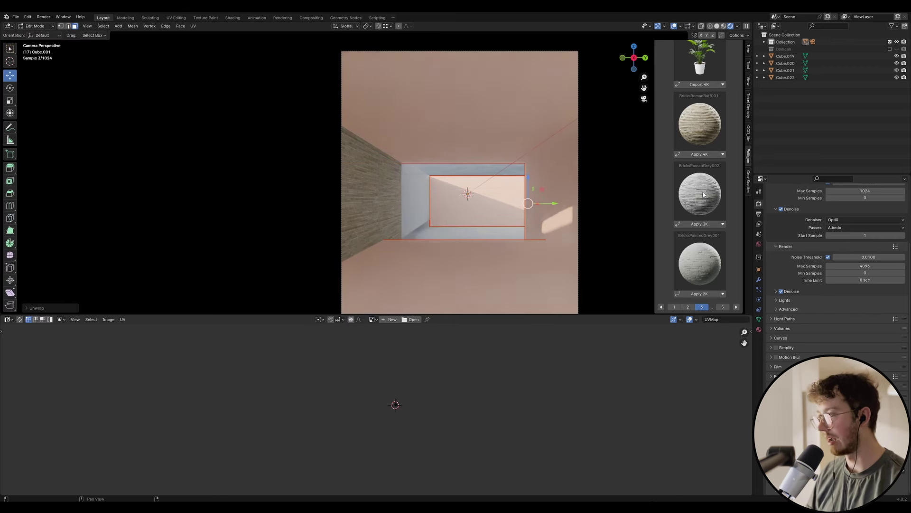
# Set the texel density of the selected surfaces to 20.48 px/cm at a 4096px texture size
pyautogui.click(749, 111)
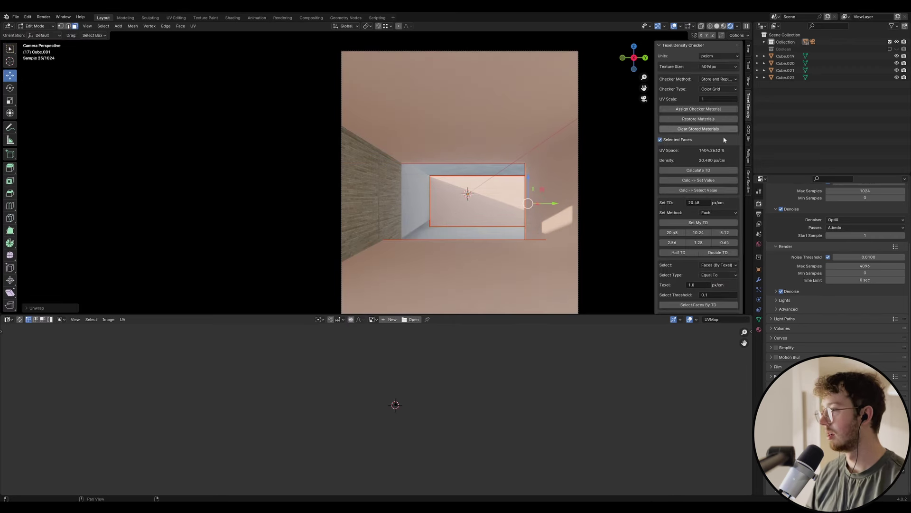
pyautogui.click(694, 226)
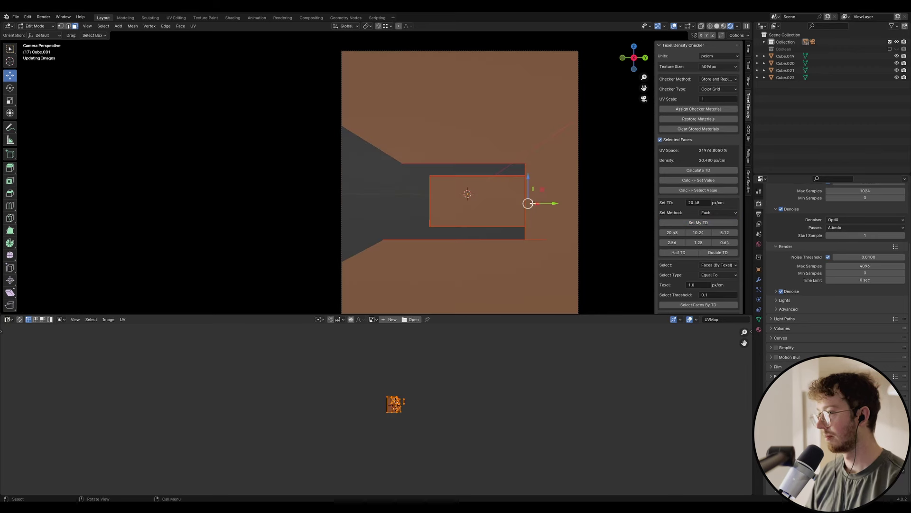
pyautogui.press('Tab')
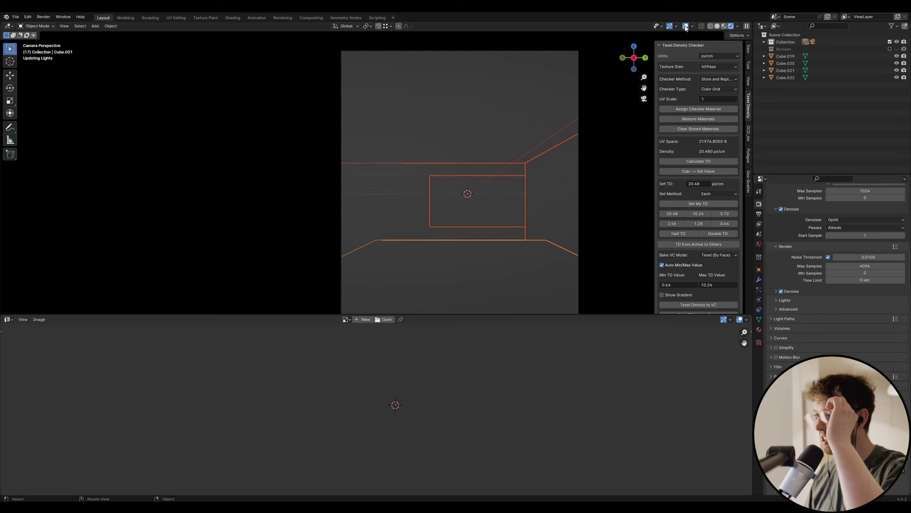
# Assign the existing BricksRomanBuff001_4K material to the far wall in the Shader Editor
pyautogui.click(749, 162)
pyautogui.click(474, 198)
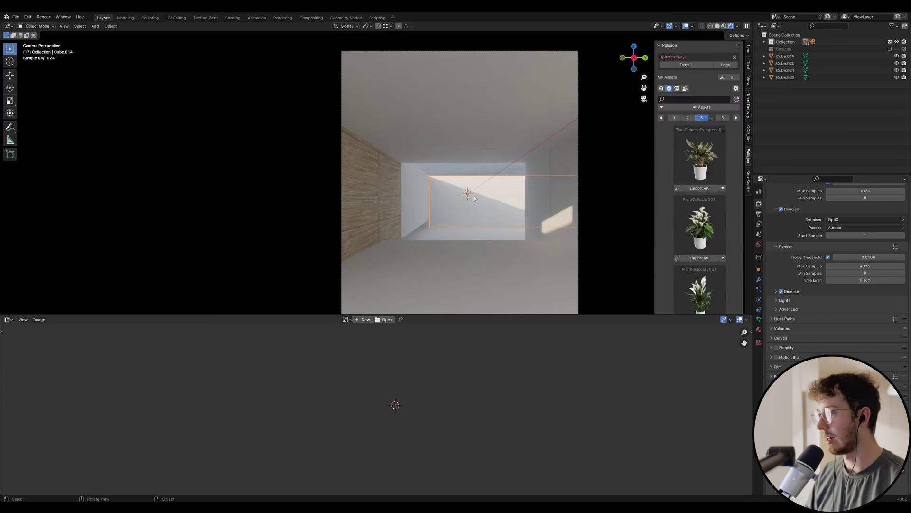
pyautogui.scroll(-15, 678, 233)
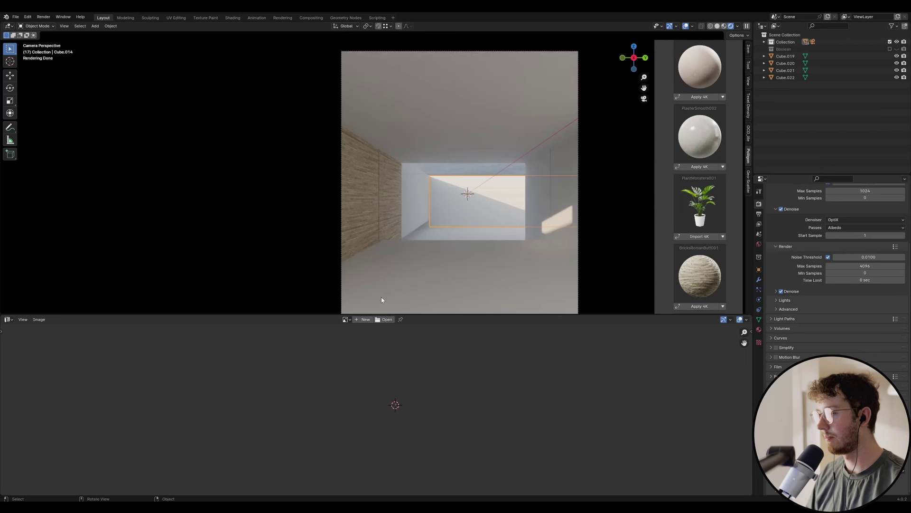
pyautogui.click(9, 319)
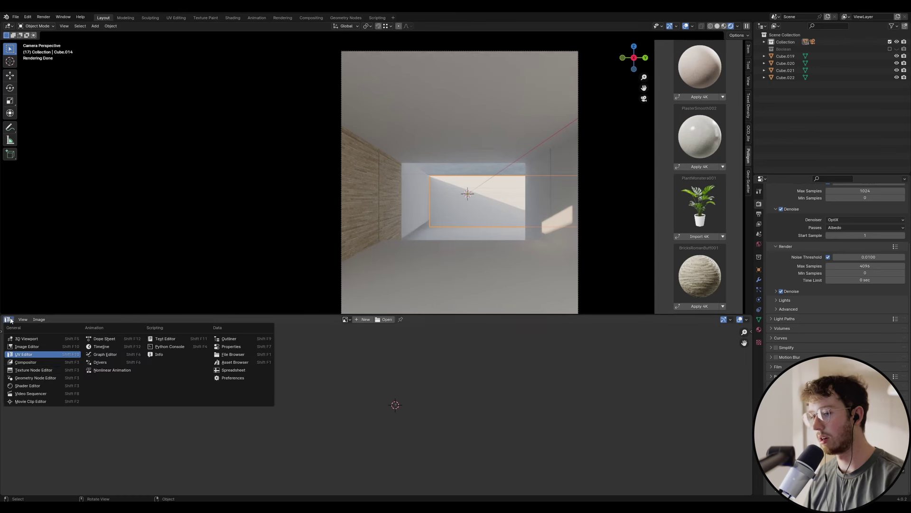
pyautogui.click(28, 385)
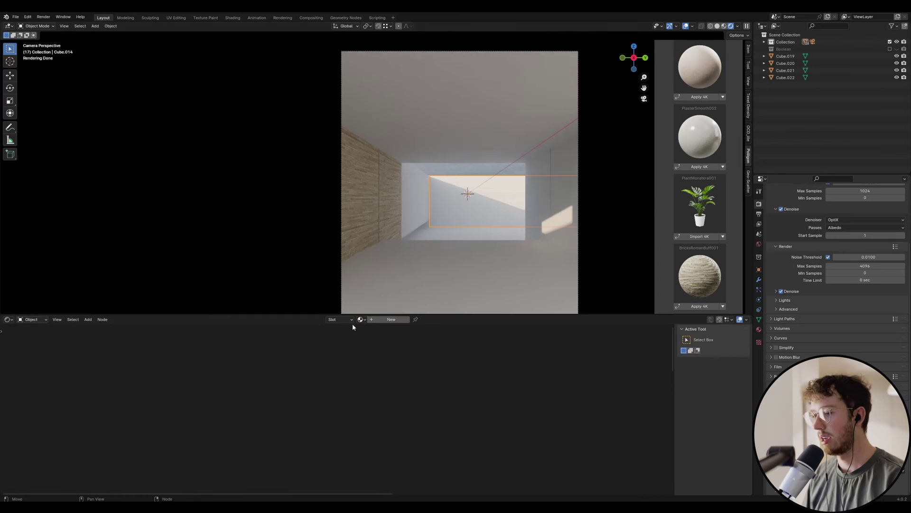
pyautogui.click(389, 329)
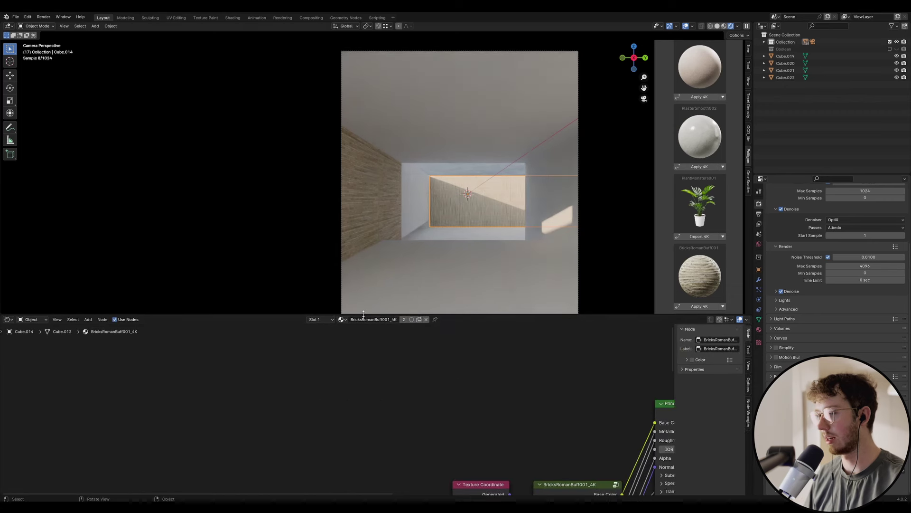
# Assign the existing BricksRomanBuff001_4K material to the corridor's right wall
pyautogui.click(551, 204)
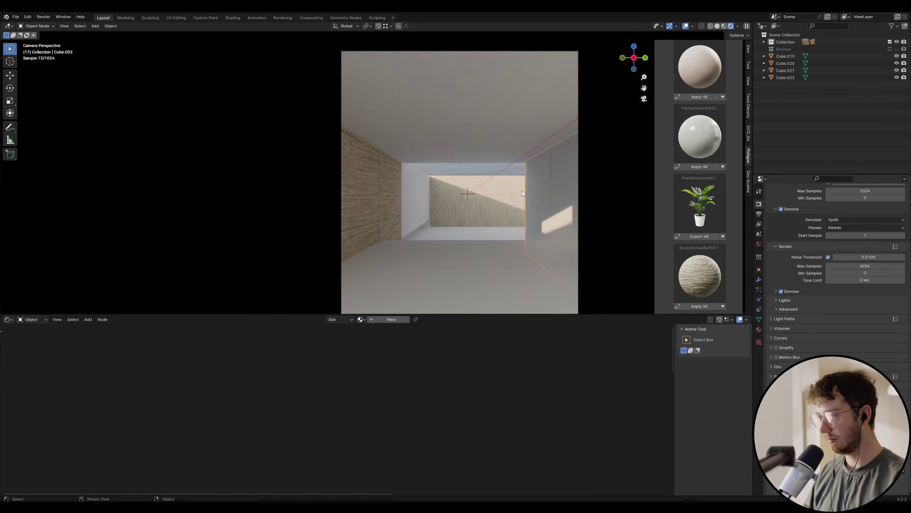
pyautogui.click(362, 319)
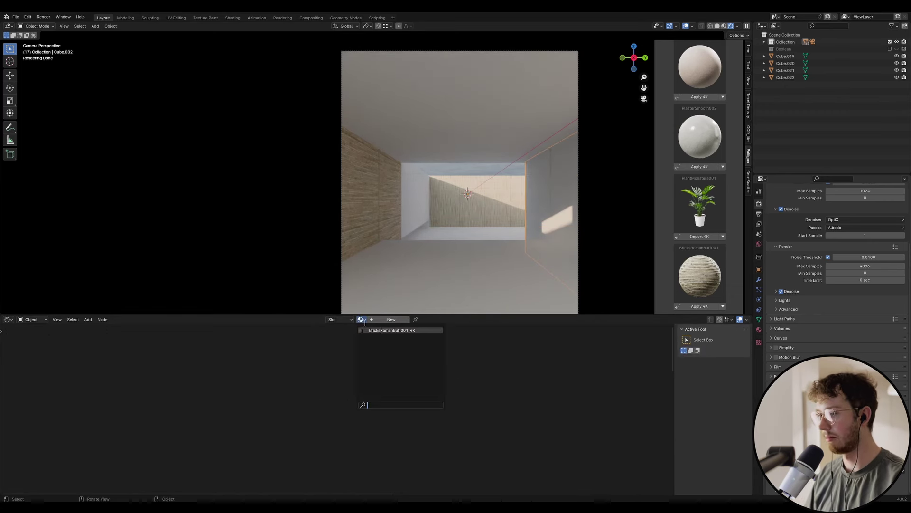
pyautogui.click(389, 329)
# Rotate the UVs of the right and far walls together by 90° in the UV Editor, and save the file
pyautogui.click(499, 201)
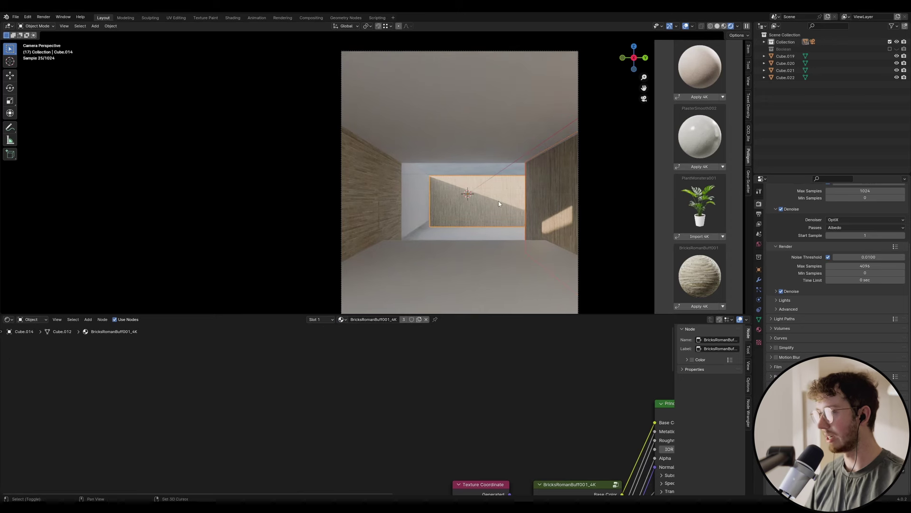
pyautogui.press('Tab')
pyautogui.click(8, 319)
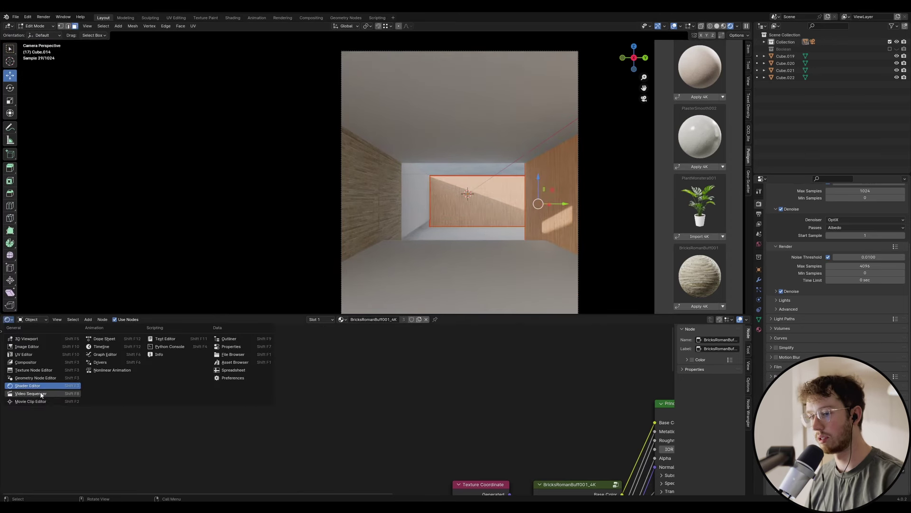
pyautogui.click(51, 360)
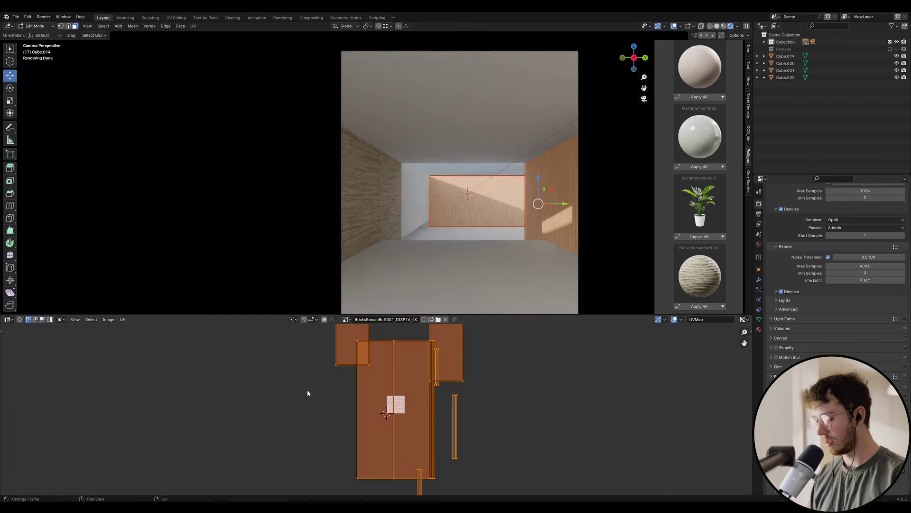
pyautogui.write('r90')
pyautogui.press('Return')
pyautogui.press('Tab')
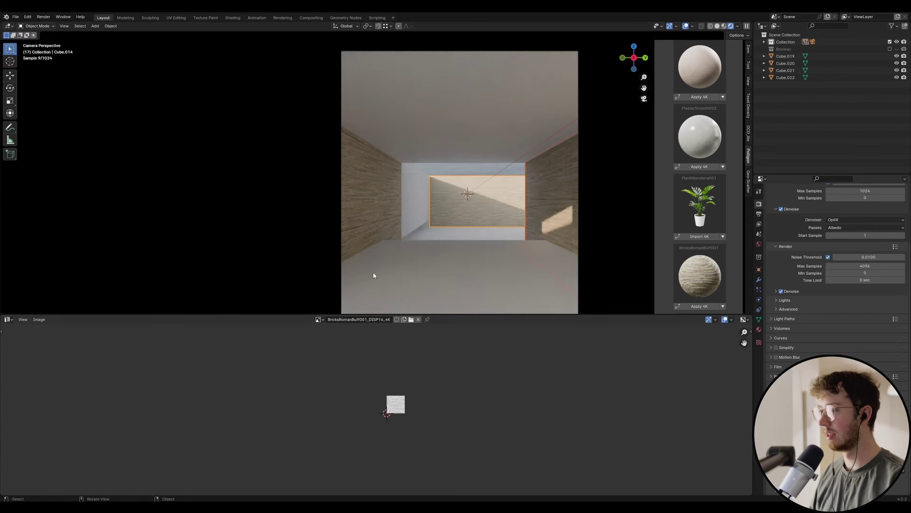
pyautogui.hotkey('ctrl', 's')
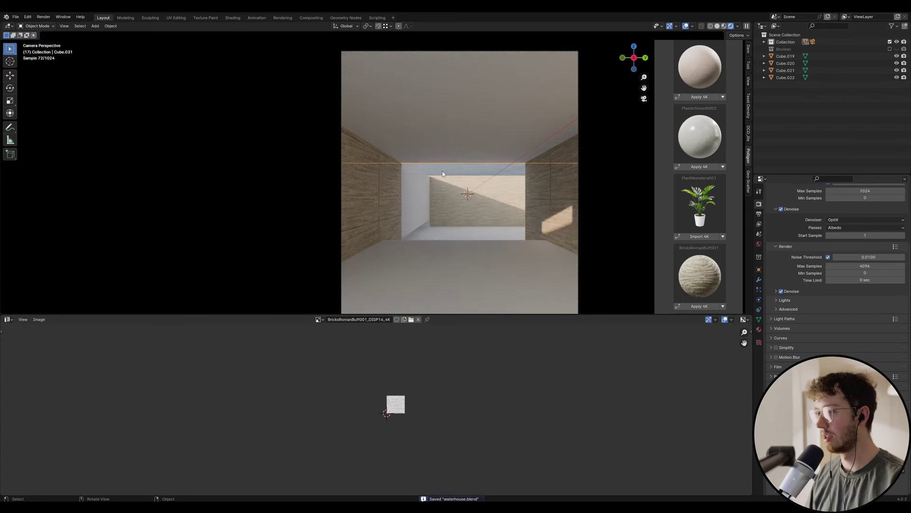
pyautogui.click(420, 183)
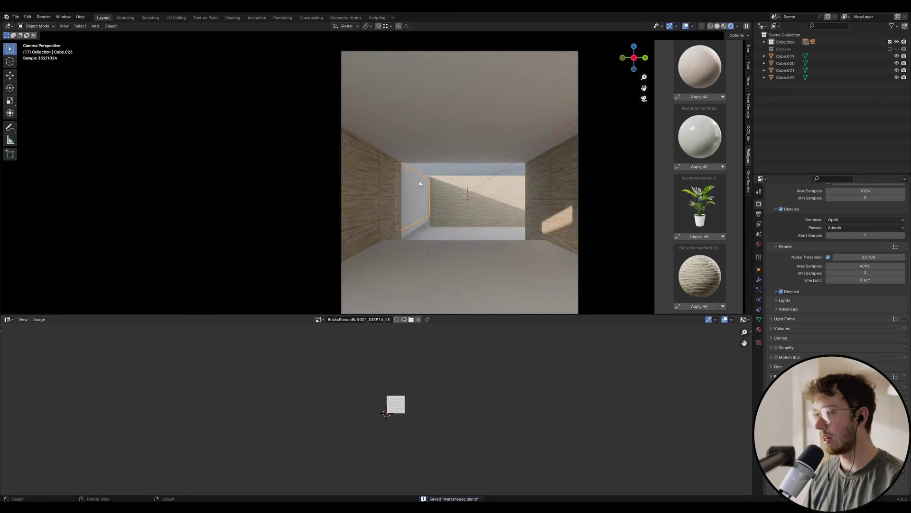
pyautogui.click(449, 170)
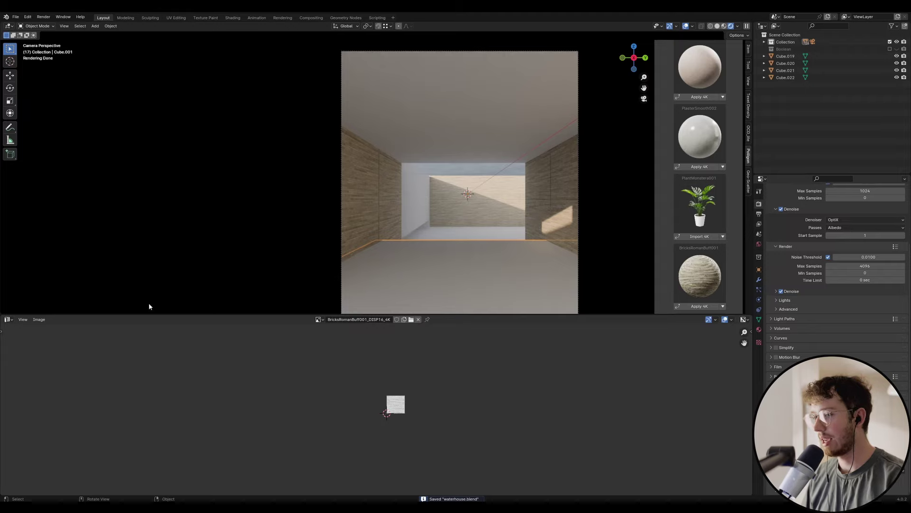
# Place the Floor_Standard_4.0+ asset from the Floor Generator catalog of the Asset Browser onto the room's floor
pyautogui.click(8, 318)
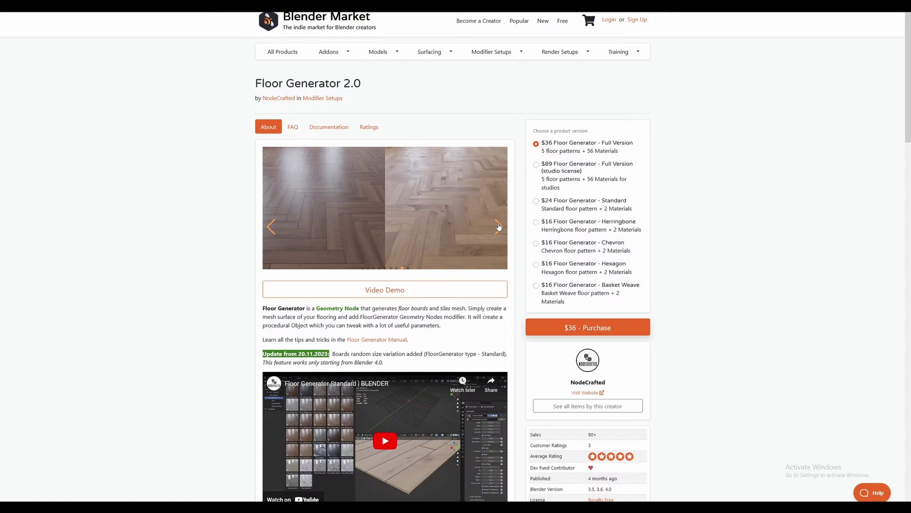
pyautogui.scroll(-3, 743, 212)
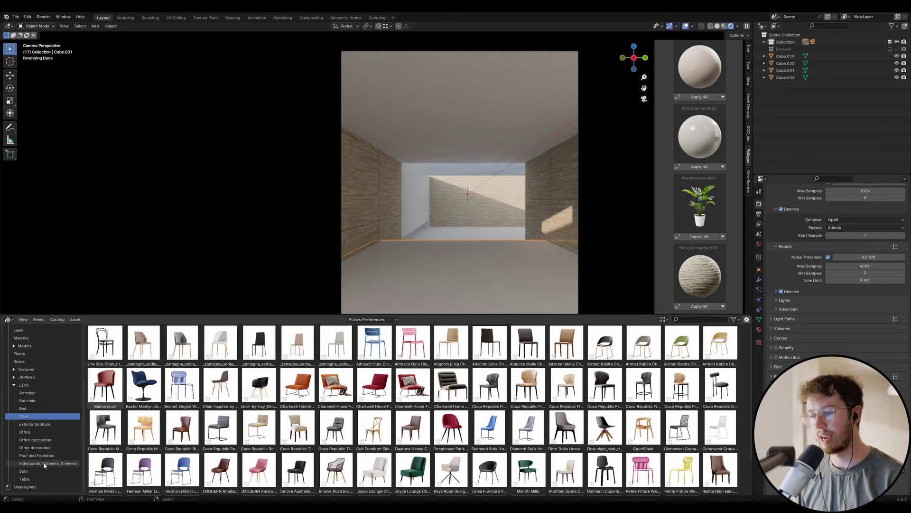
pyautogui.scroll(5, 47, 417)
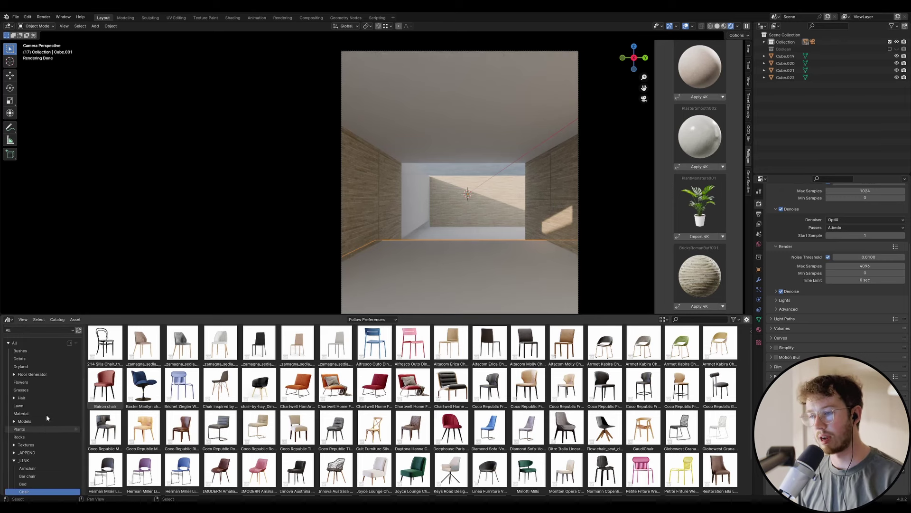
pyautogui.click(33, 374)
pyautogui.moveTo(489, 430); pyautogui.dragTo(463, 263)
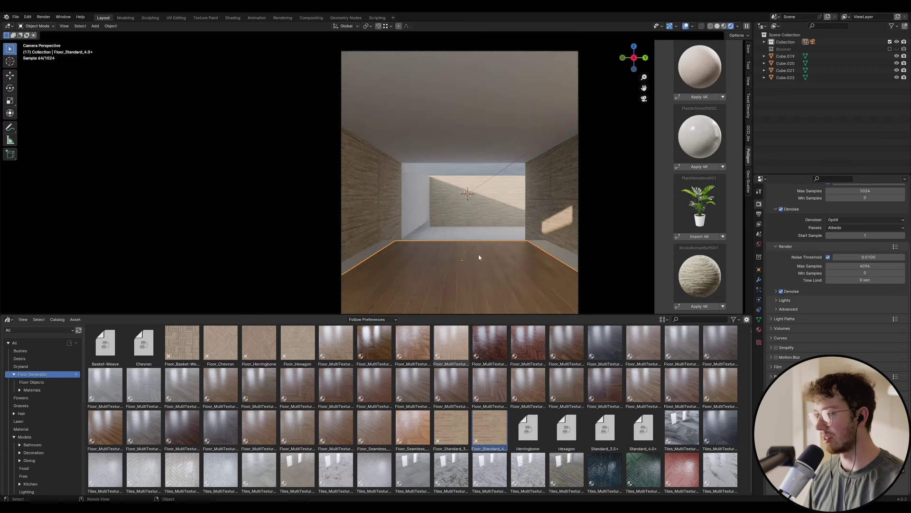
# Widen the wooden floor mesh by moving its right and left edges outward along Y past the side walls
pyautogui.press('Tab')
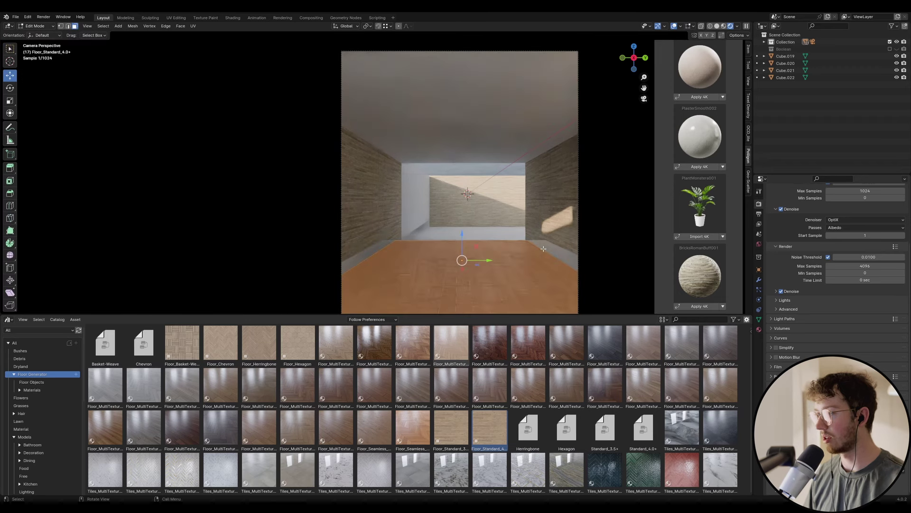
pyautogui.click(68, 26)
pyautogui.press('g')
pyautogui.press('y')
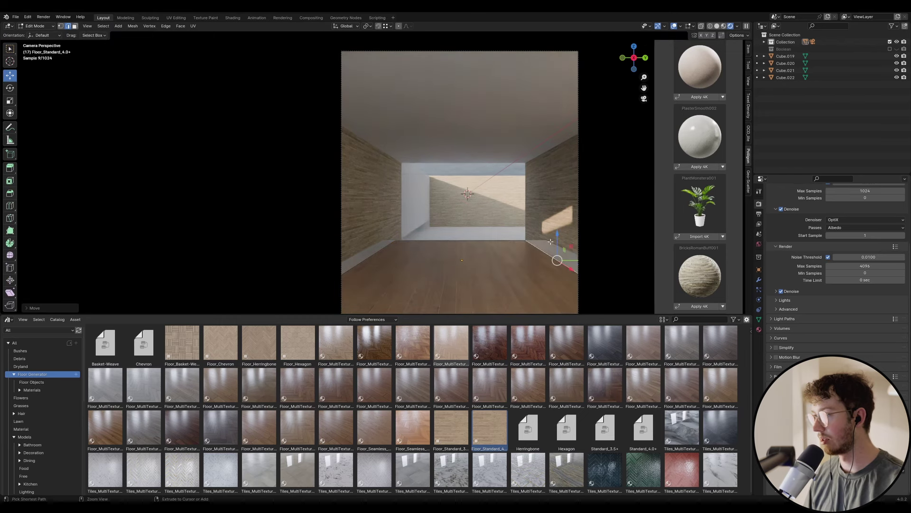
pyautogui.click(611, 235)
pyautogui.click(611, 235)
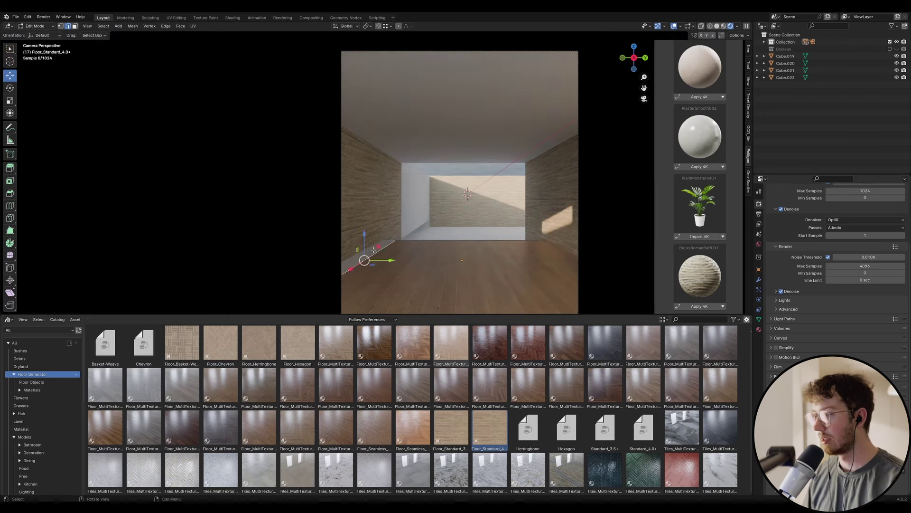
pyautogui.press('g')
pyautogui.press('y')
pyautogui.rightClick(329, 242)
pyautogui.press('Tab')
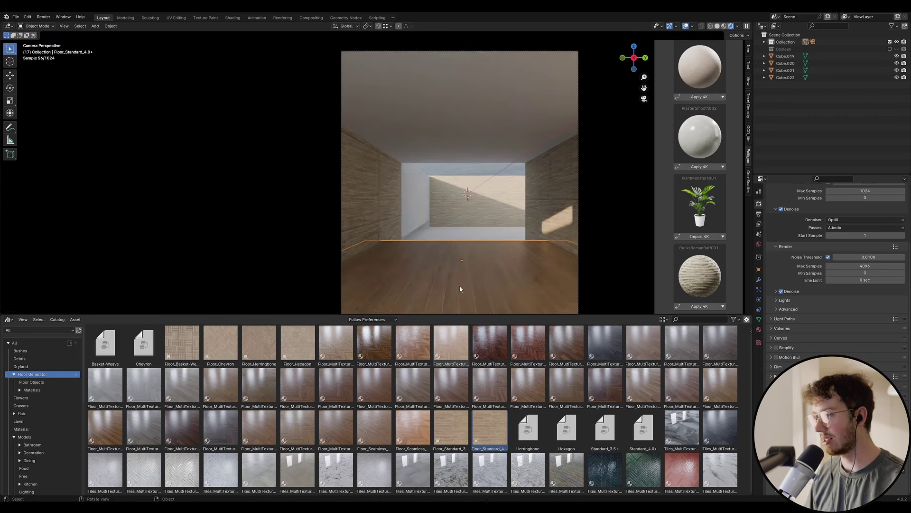
# Apply the greyish-brown wood Floor_MultiTexture material from the Floor Generator assets to the wooden floor
pyautogui.click(458, 169)
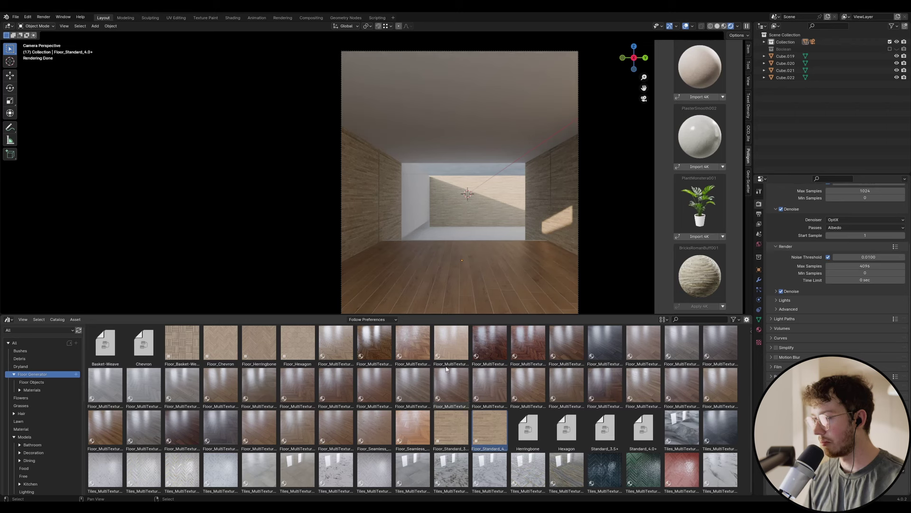
pyautogui.moveTo(643, 344); pyautogui.dragTo(473, 288)
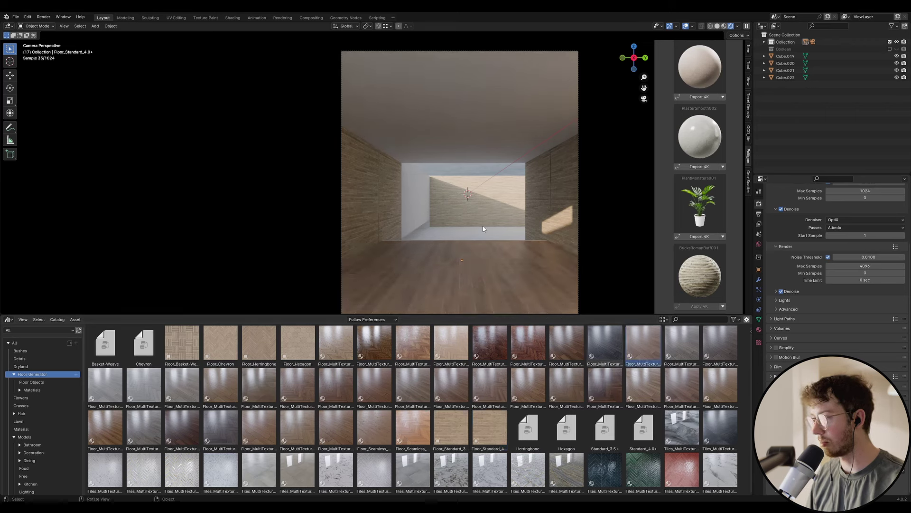
pyautogui.click(480, 274)
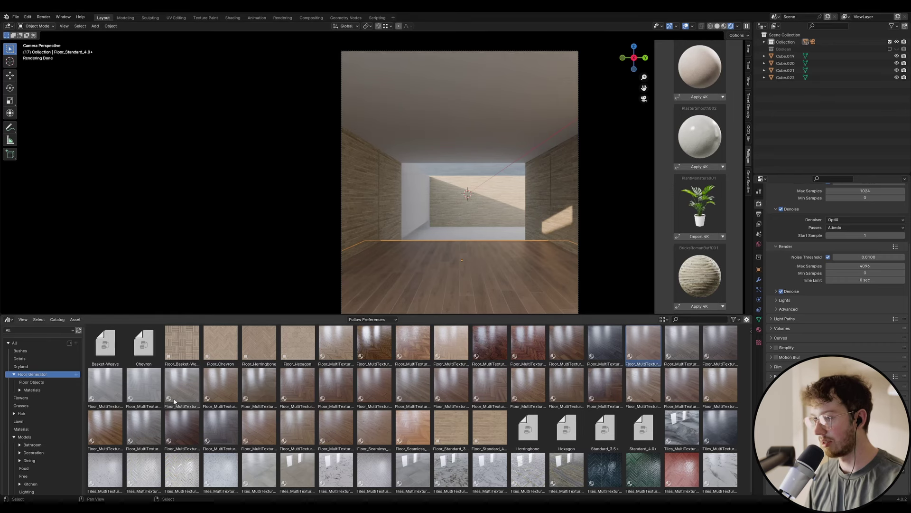
pyautogui.moveTo(472, 299); pyautogui.dragTo(445, 182, button='middle')
pyautogui.scroll(5, 465, 294)
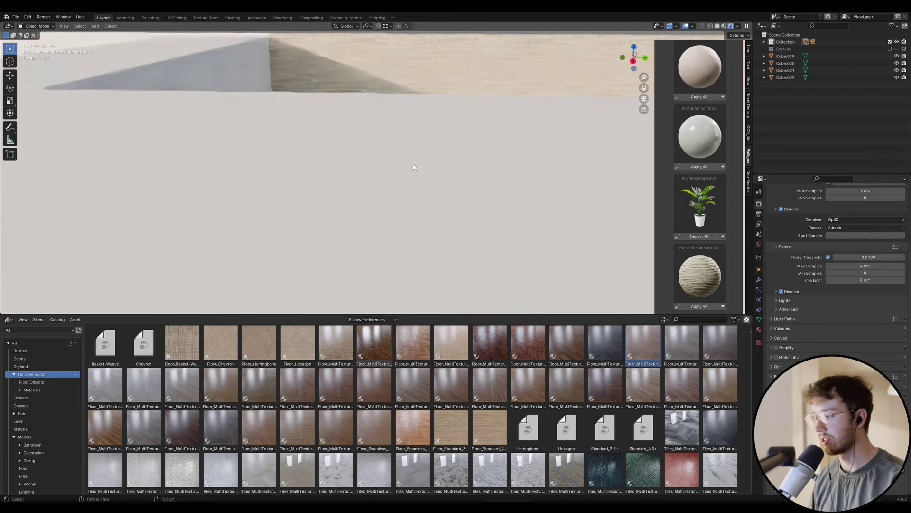
pyautogui.press('KP_0')
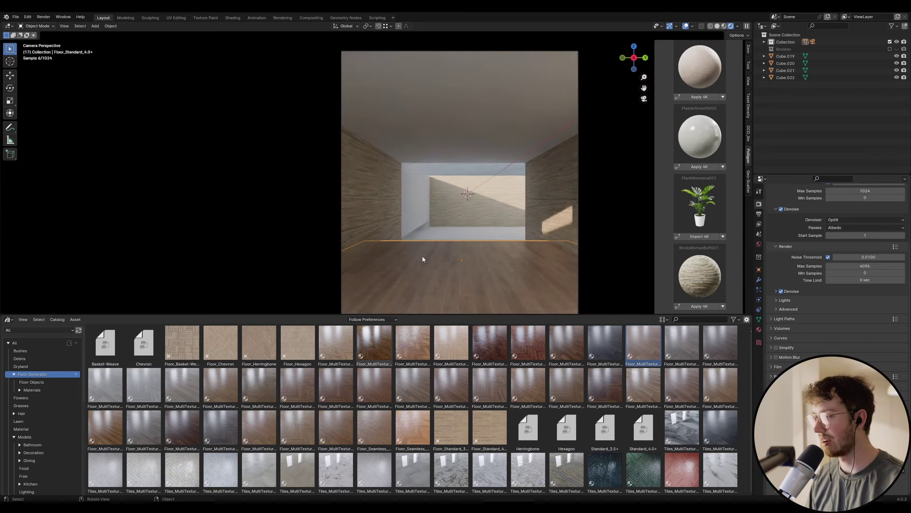
pyautogui.click(455, 172)
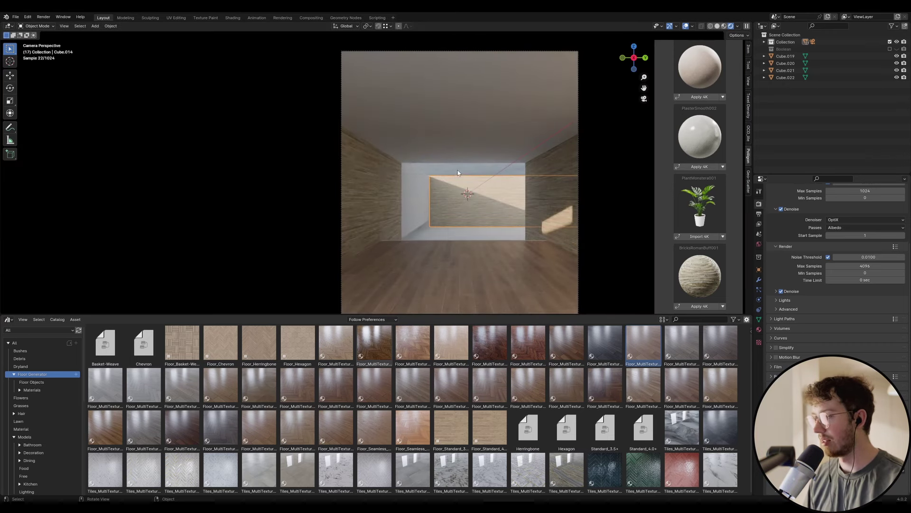